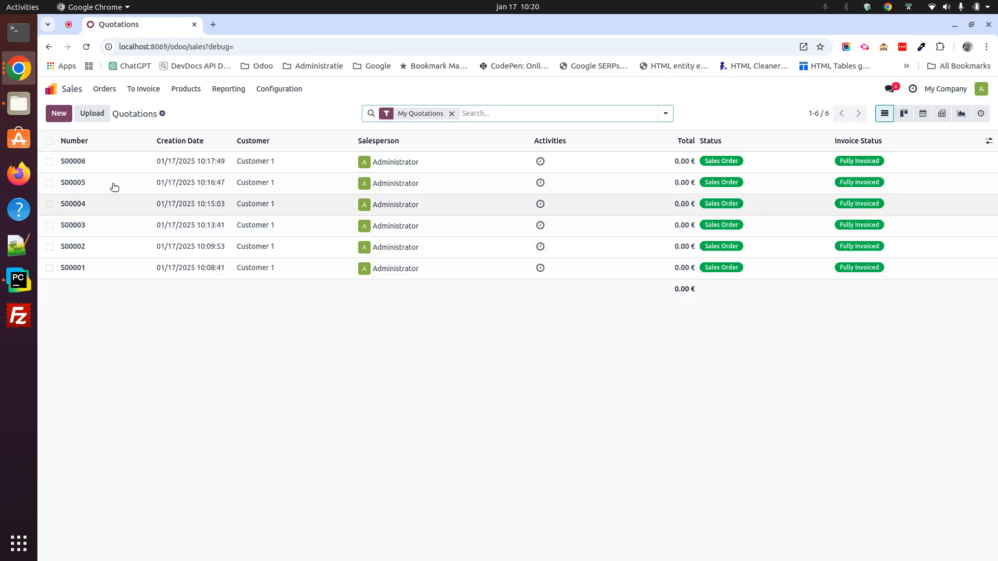
Step: Create a quotation for Customer 1 with an order line for Product at quantity 10
{"action": "left_click", "coordinate": [64, 118]}
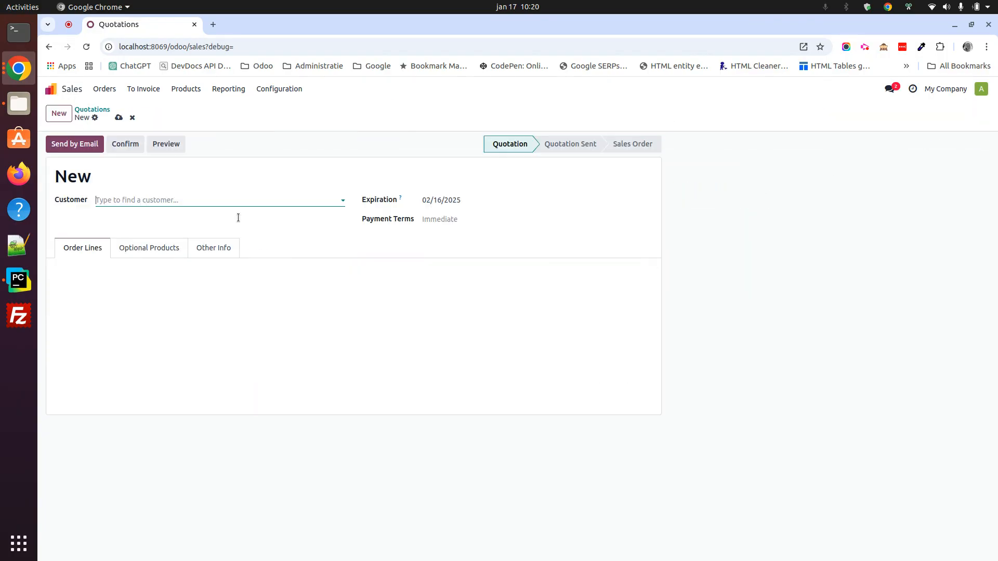
{"action": "left_click", "coordinate": [134, 198]}
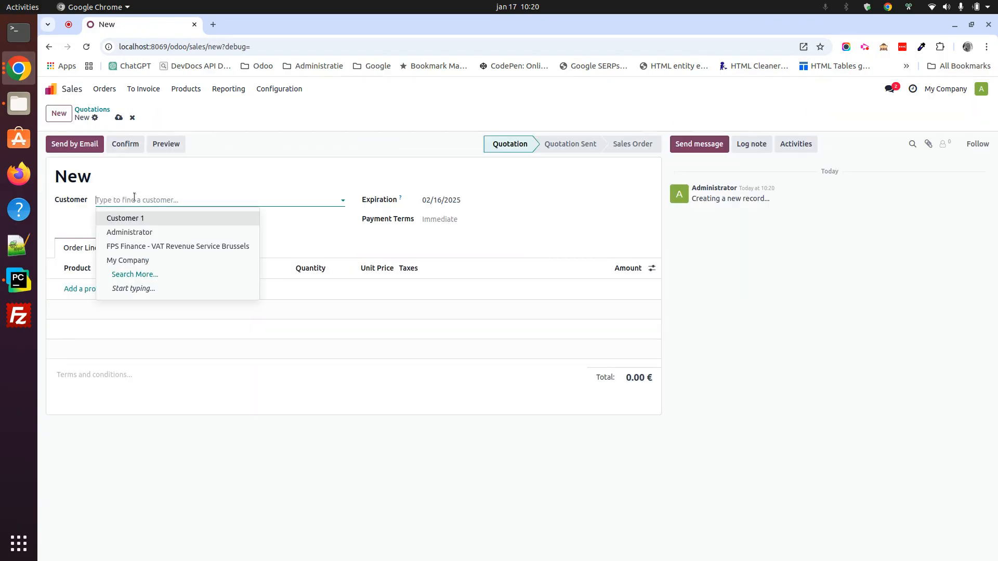
{"action": "left_click", "coordinate": [156, 218]}
{"action": "left_click", "coordinate": [106, 288]}
{"action": "left_click", "coordinate": [107, 305]}
{"action": "left_click", "coordinate": [295, 288]}
{"action": "type", "text": "10"}
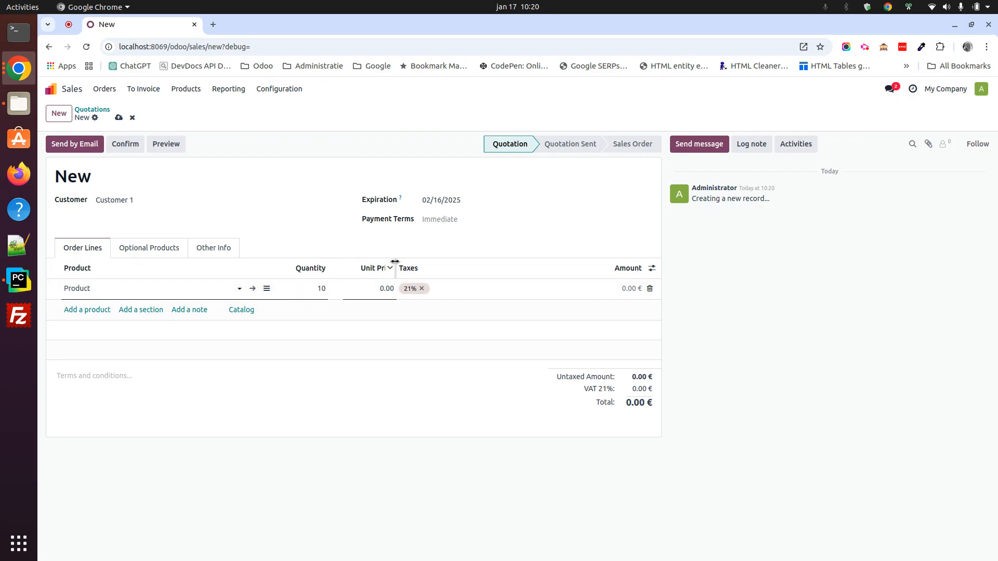
Step: Set the sales price of Product to 10 € in its product record, save it, and return to the quotation
{"action": "left_click", "coordinate": [253, 289]}
{"action": "left_click", "coordinate": [448, 264]}
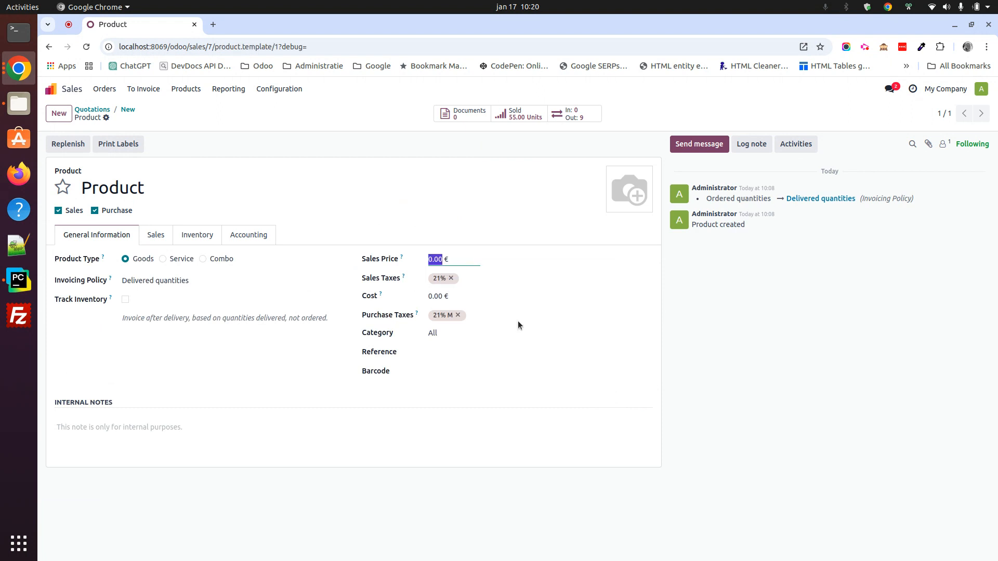
{"action": "type", "text": "10"}
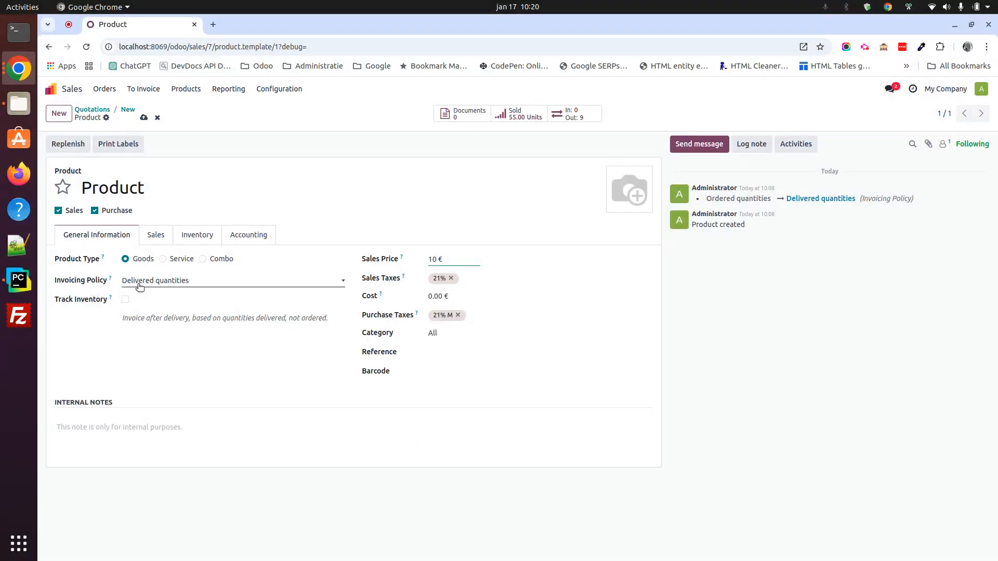
{"action": "left_click", "coordinate": [142, 116]}
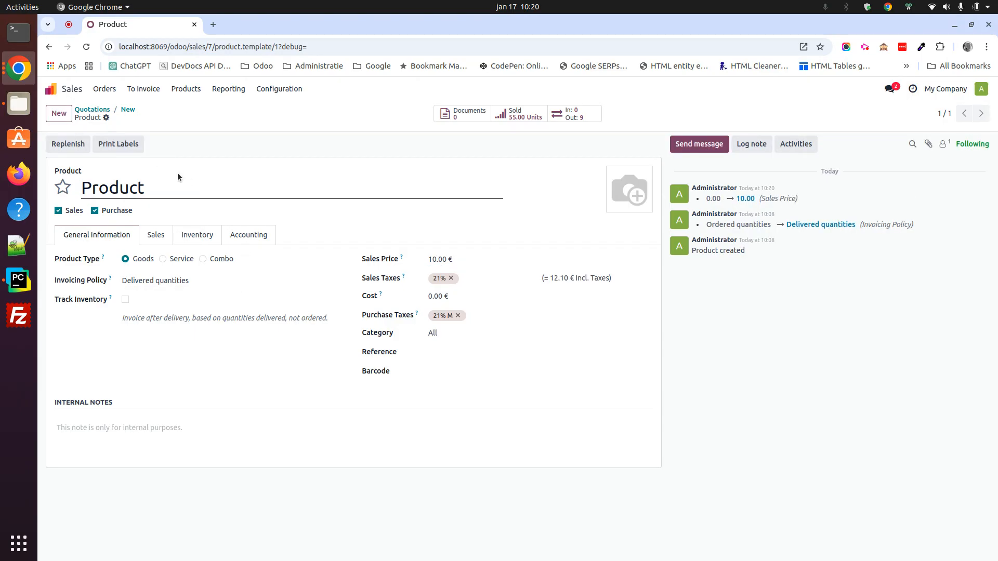
{"action": "left_click", "coordinate": [127, 110]}
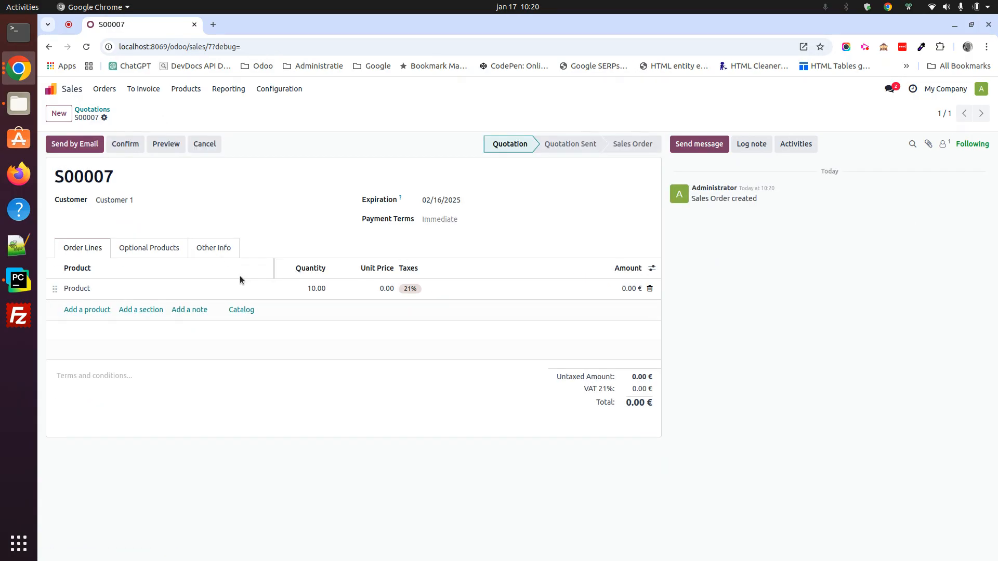
Step: Set the unit price of the quotation's Product line to 10
{"action": "left_click", "coordinate": [385, 291]}
{"action": "type", "text": "10"}
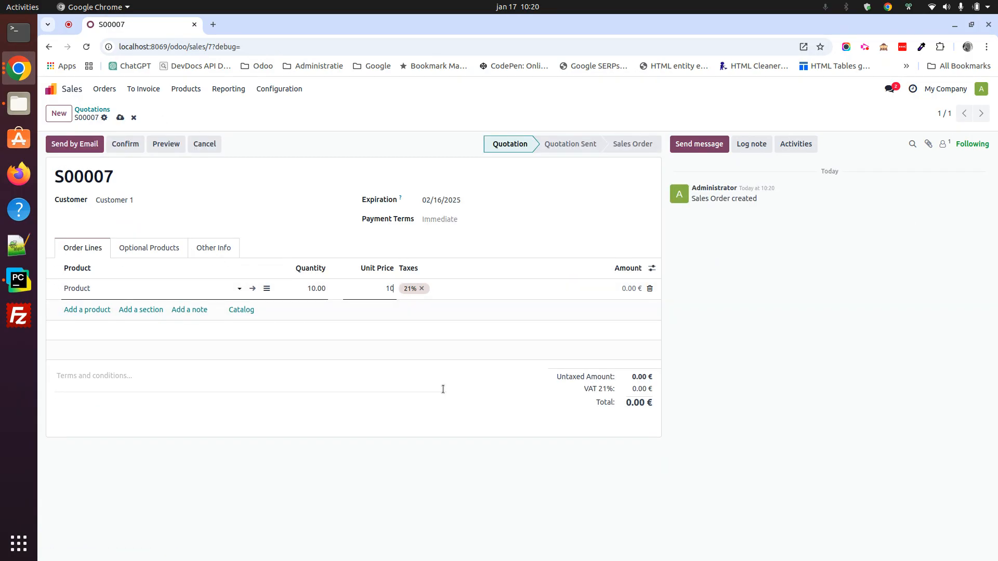
{"action": "left_click", "coordinate": [516, 392]}
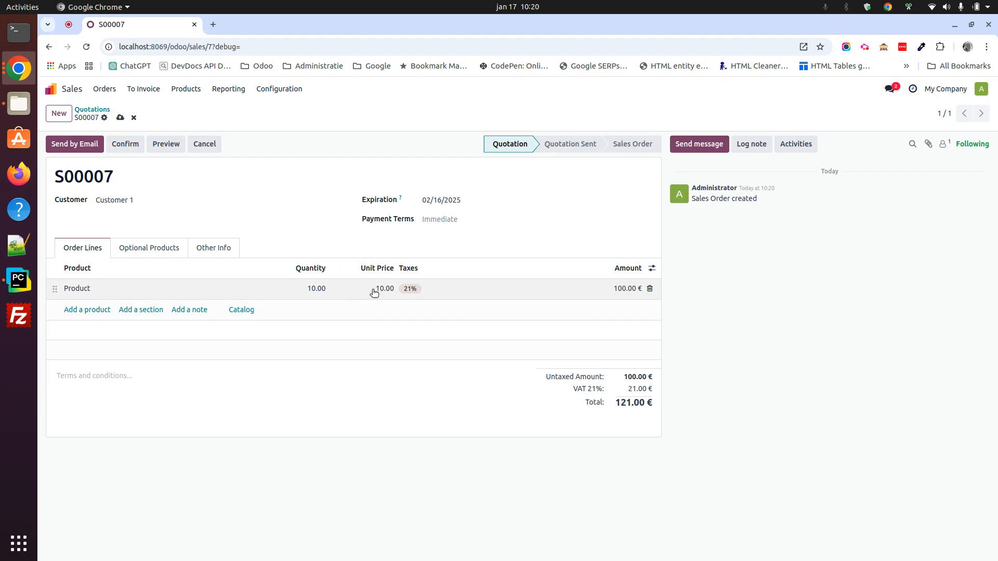
Step: Confirm the quotation as a sales order and validate its delivery for the full quantity
{"action": "left_click", "coordinate": [125, 144]}
{"action": "left_click", "coordinate": [518, 114]}
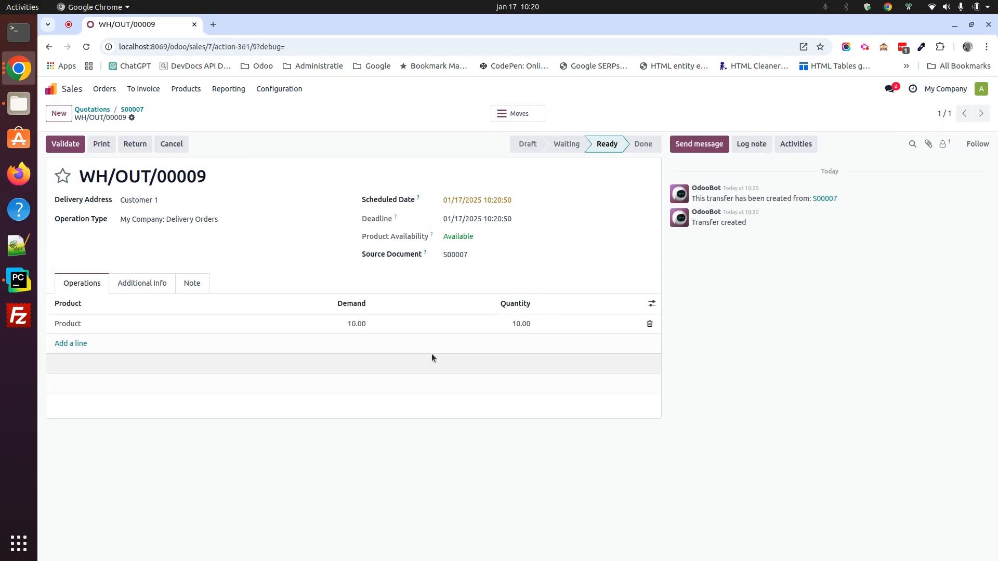
{"action": "left_click", "coordinate": [67, 145]}
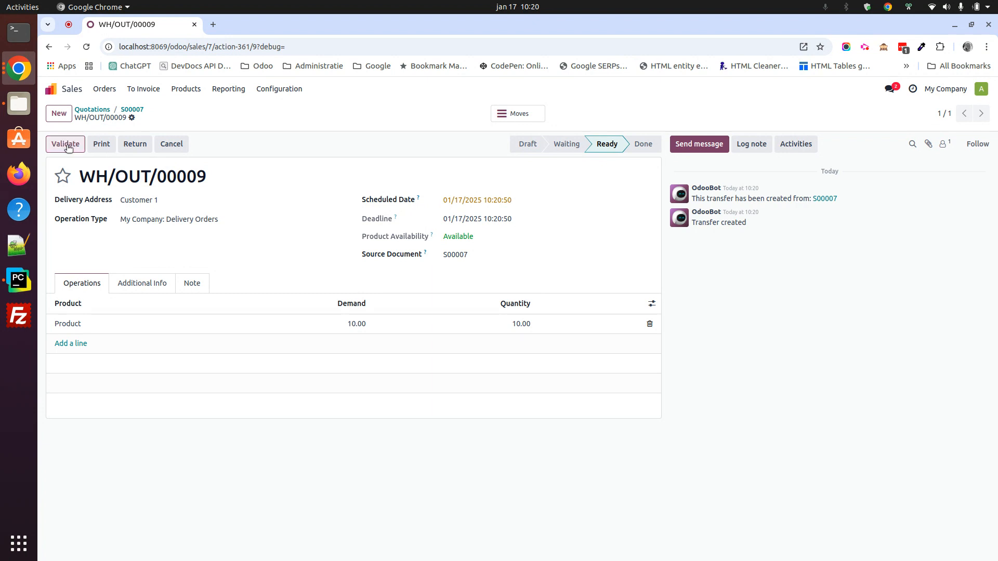
Step: Create a regular invoice from the delivered sales order and confirm it
{"action": "left_click", "coordinate": [132, 109]}
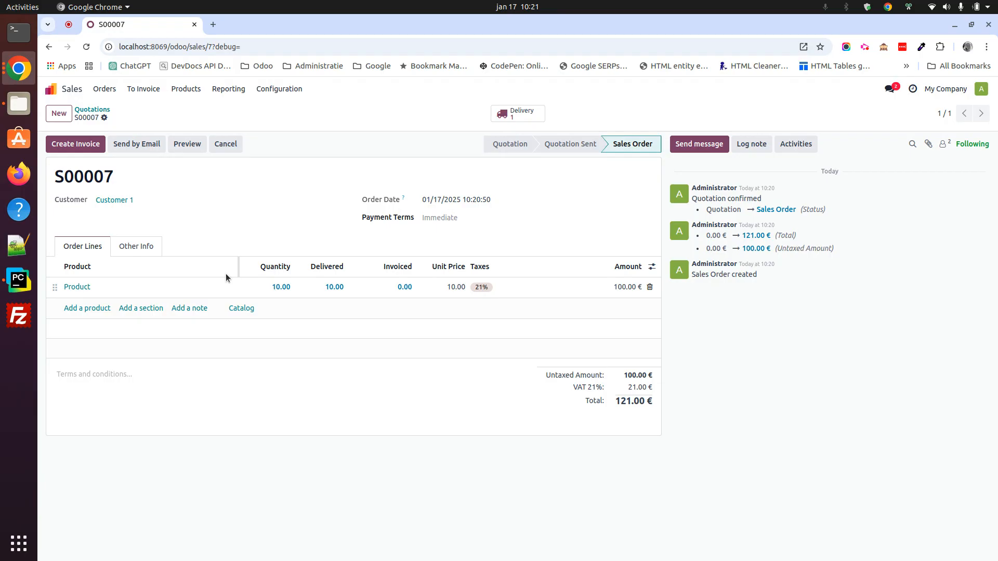
{"action": "left_click", "coordinate": [78, 146]}
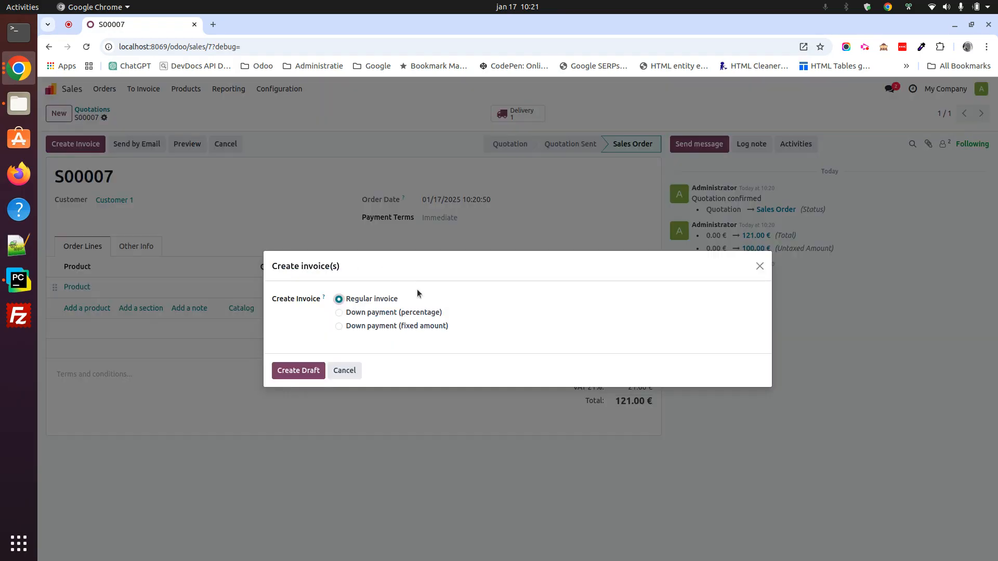
{"action": "left_click", "coordinate": [317, 377]}
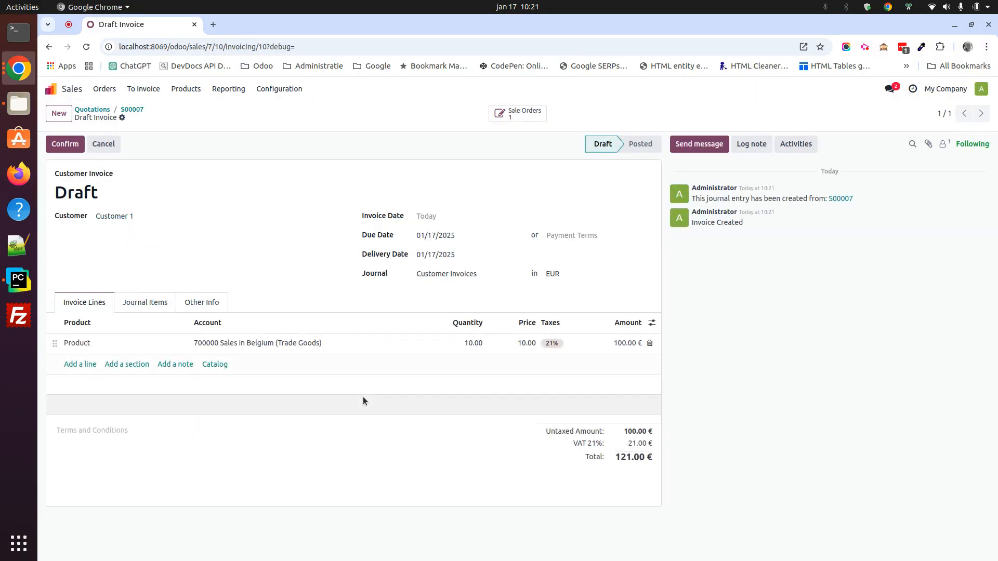
{"action": "left_click", "coordinate": [65, 144]}
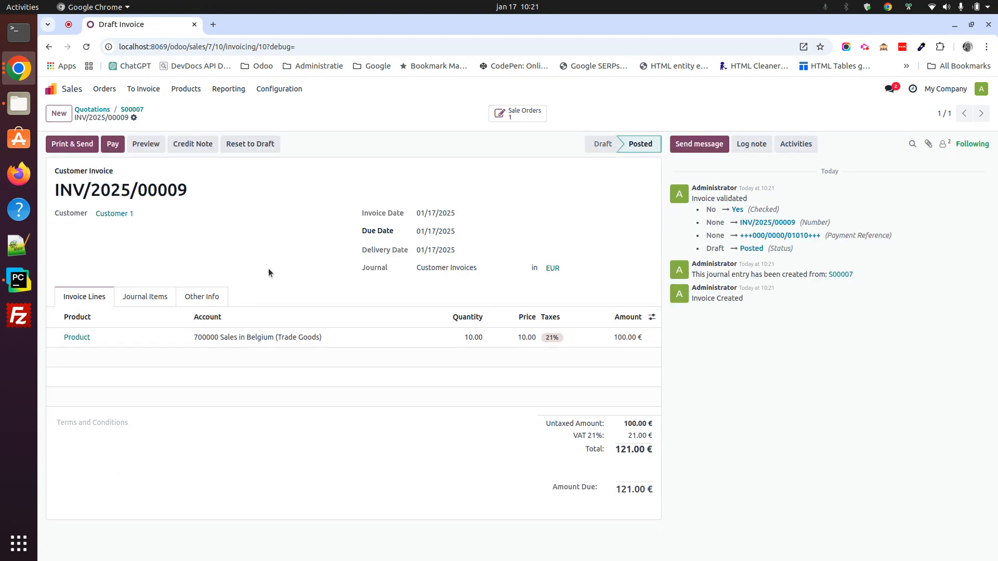
Step: Return to the invoiced sales order, turn on developer mode, and check the invoice status in its other information
{"action": "left_click", "coordinate": [132, 110]}
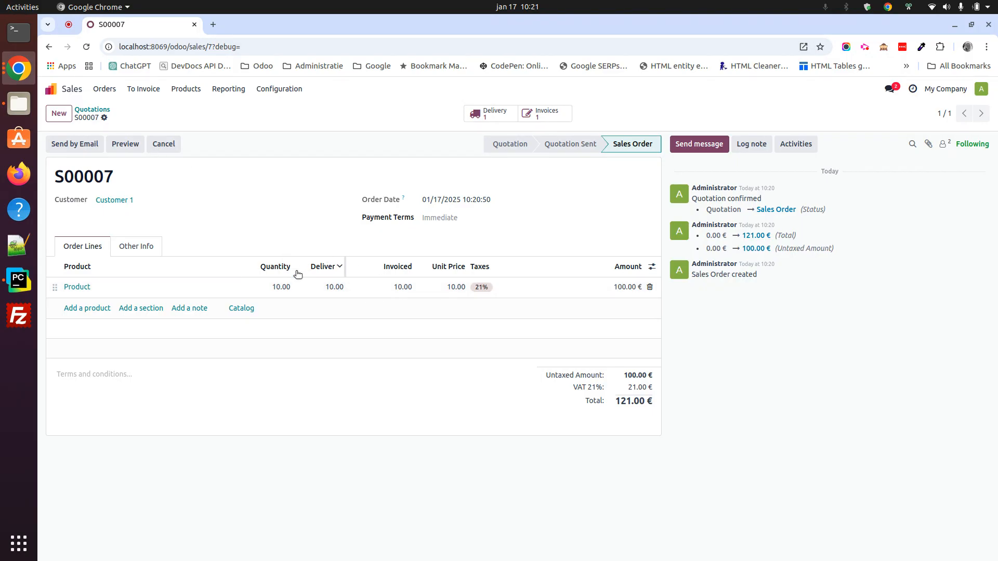
{"action": "left_click", "coordinate": [139, 246]}
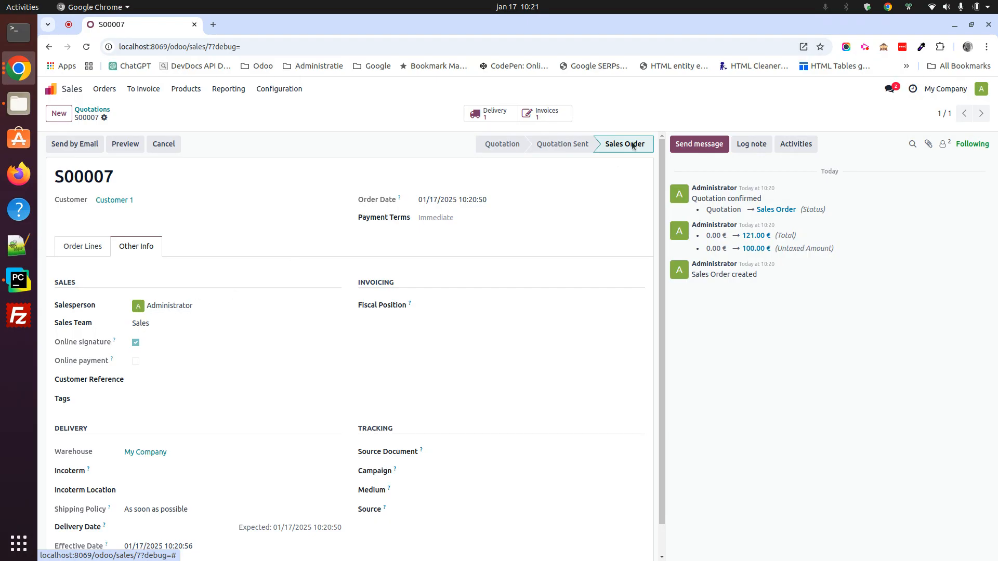
{"action": "left_click", "coordinate": [886, 48]}
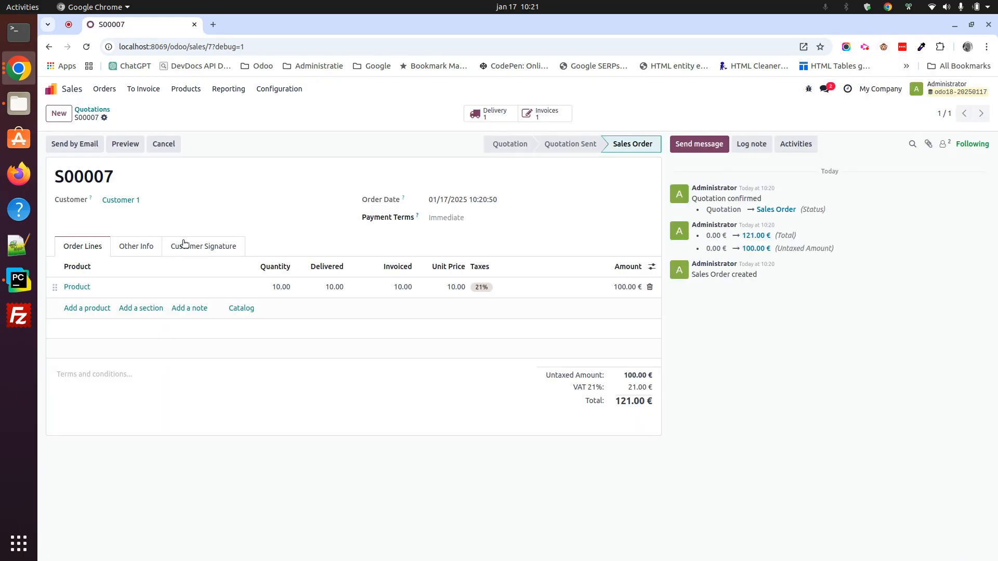
{"action": "left_click", "coordinate": [141, 244]}
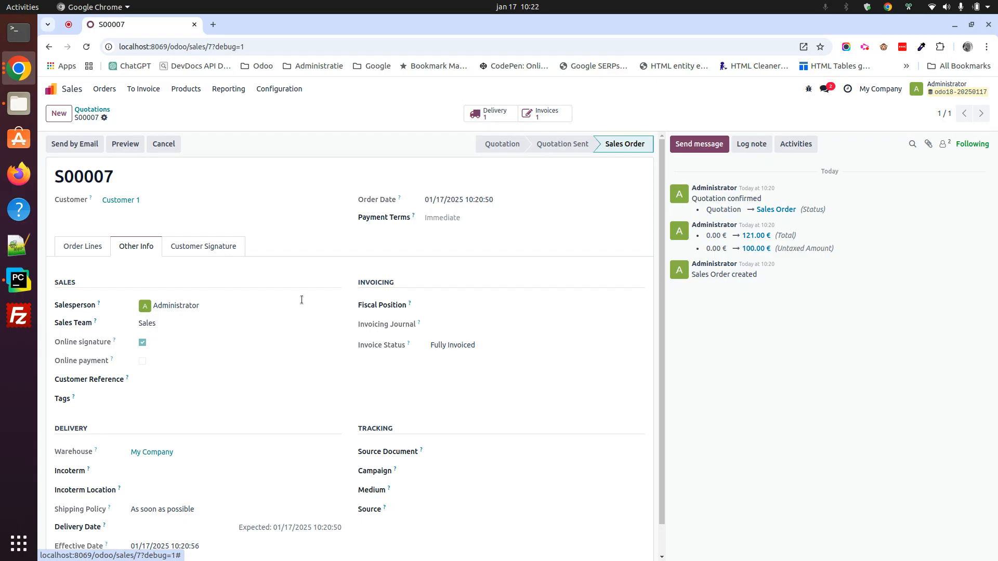
Step: Create a new quotation for Customer 1 with an order line for Product at quantity 10
{"action": "left_click", "coordinate": [61, 114]}
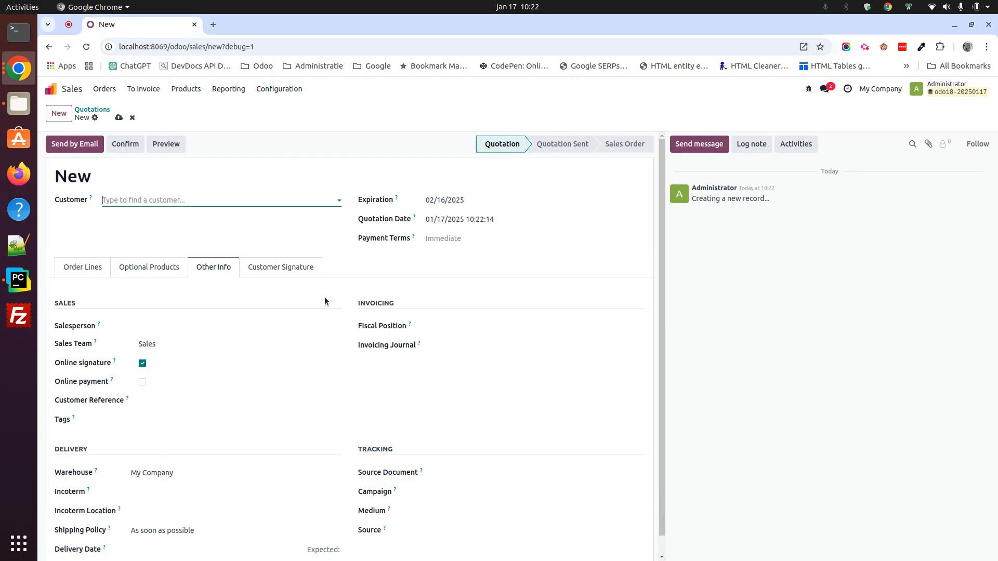
{"action": "left_click", "coordinate": [192, 200]}
{"action": "left_click", "coordinate": [187, 218]}
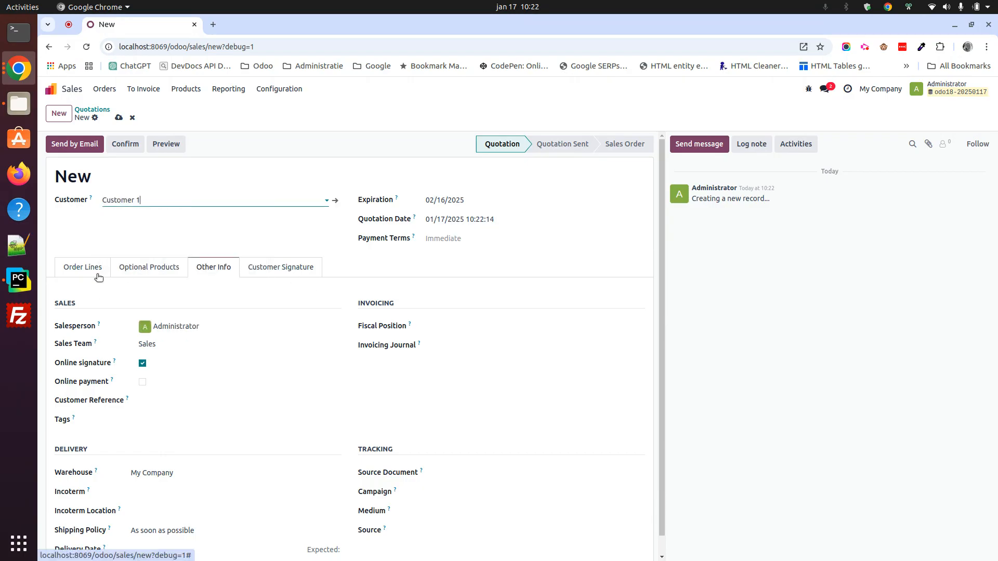
{"action": "left_click", "coordinate": [84, 267]}
{"action": "left_click", "coordinate": [104, 309]}
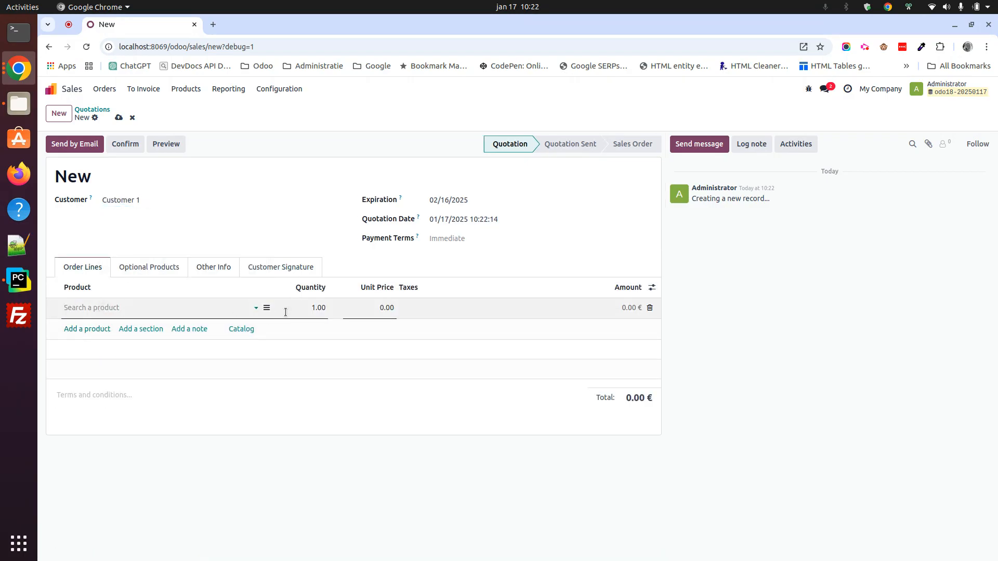
{"action": "left_click", "coordinate": [124, 324]}
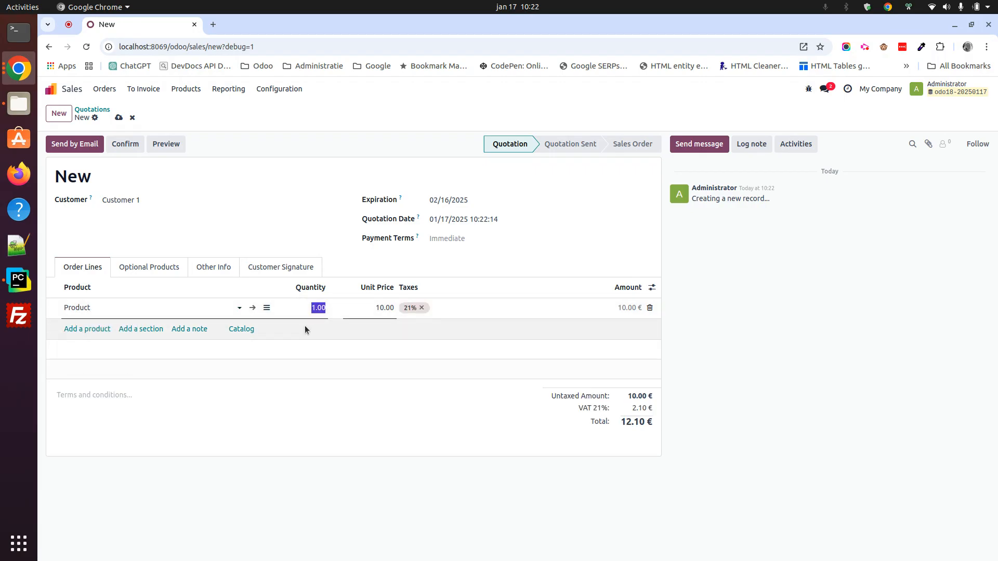
Step: Confirm the quotation and validate its delivery with a quantity of only 5, creating a backorder for the remainder
{"action": "left_click", "coordinate": [125, 144]}
{"action": "left_click", "coordinate": [520, 118]}
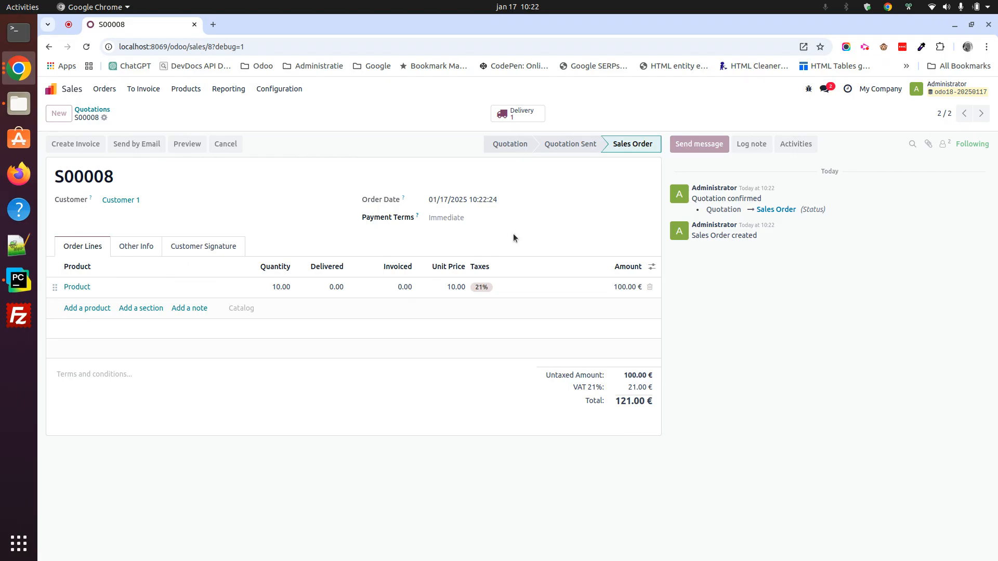
{"action": "left_click", "coordinate": [529, 328]}
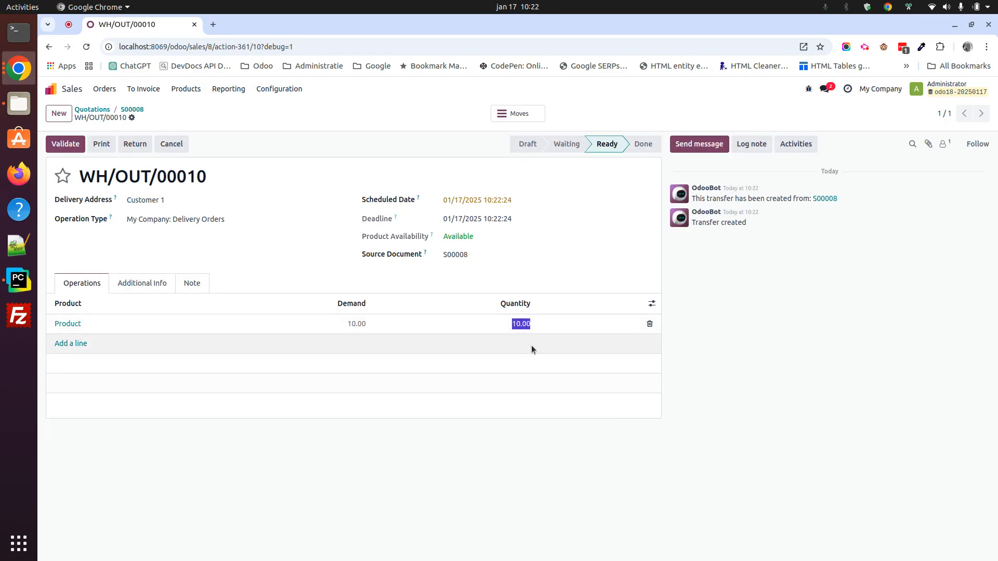
{"action": "type", "text": "1"}
{"action": "left_click", "coordinate": [65, 144]}
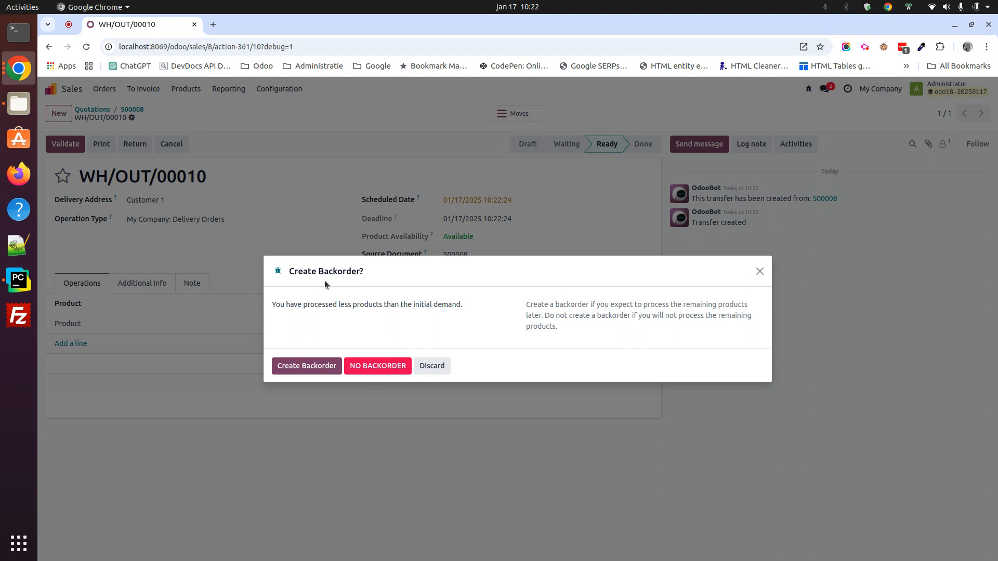
{"action": "left_click", "coordinate": [315, 366]}
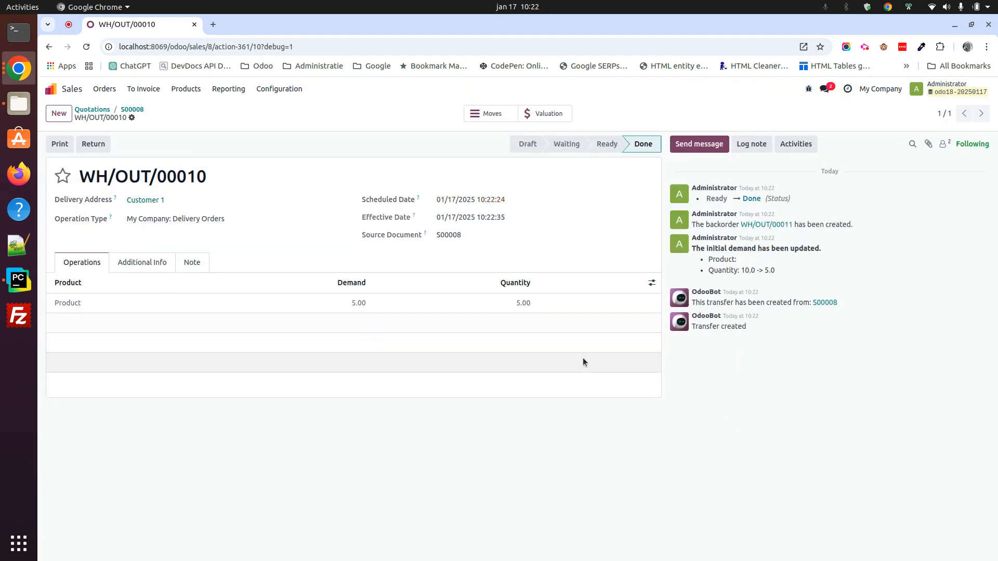
Step: Create and confirm a regular invoice for the partially delivered sales order, and check the order's invoice status
{"action": "left_click", "coordinate": [129, 112]}
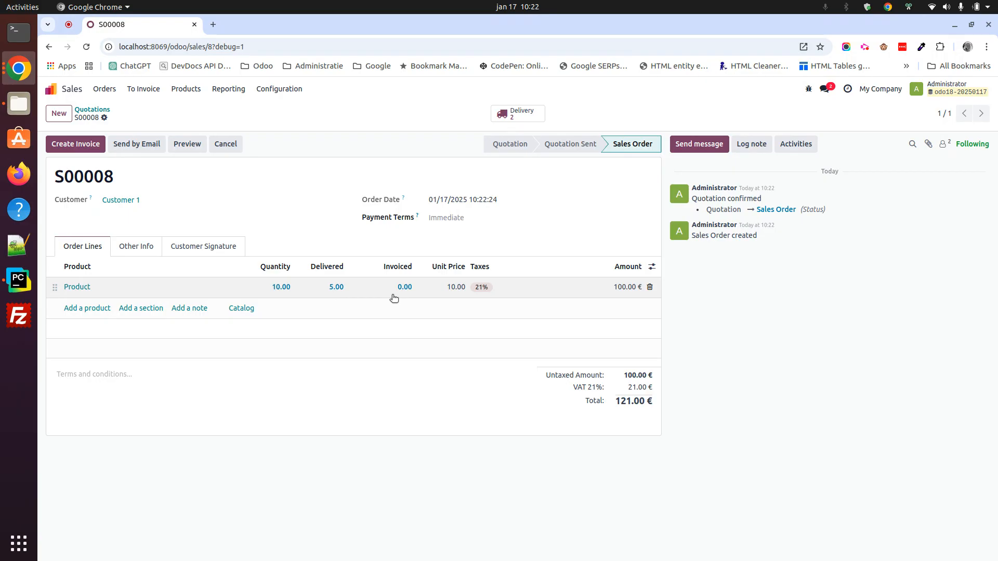
{"action": "left_click", "coordinate": [87, 145]}
{"action": "left_click", "coordinate": [292, 372]}
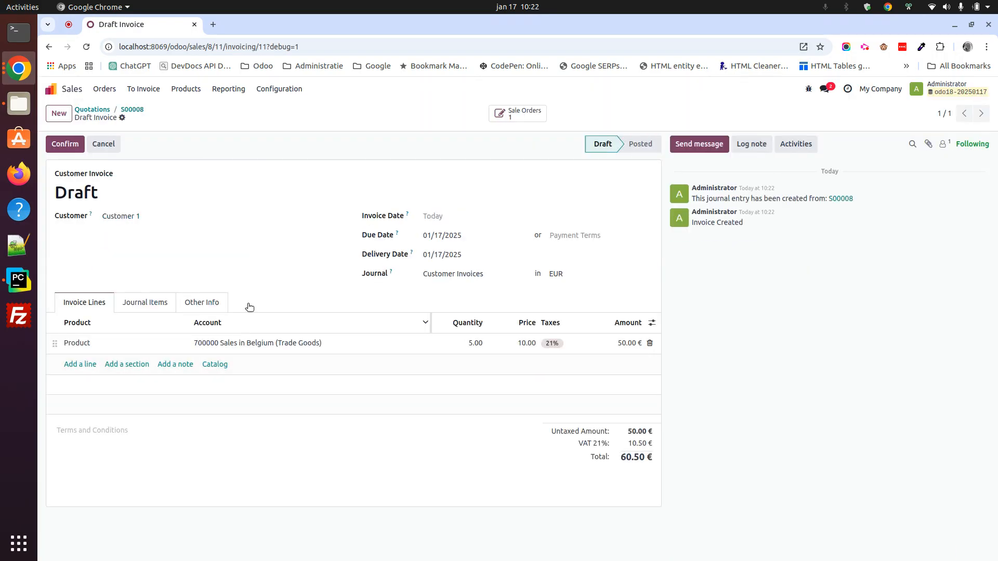
{"action": "left_click", "coordinate": [66, 144]}
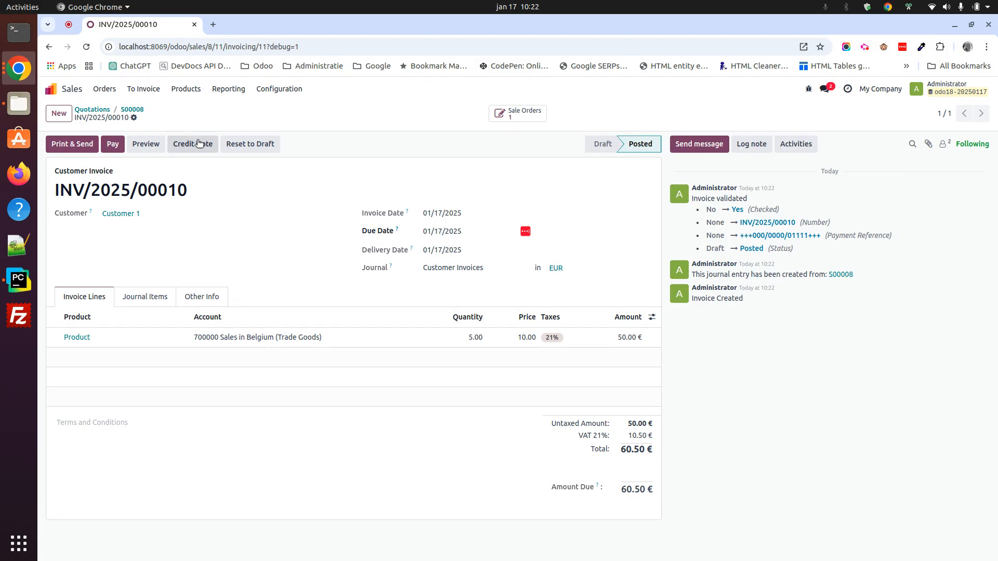
{"action": "left_click", "coordinate": [132, 109]}
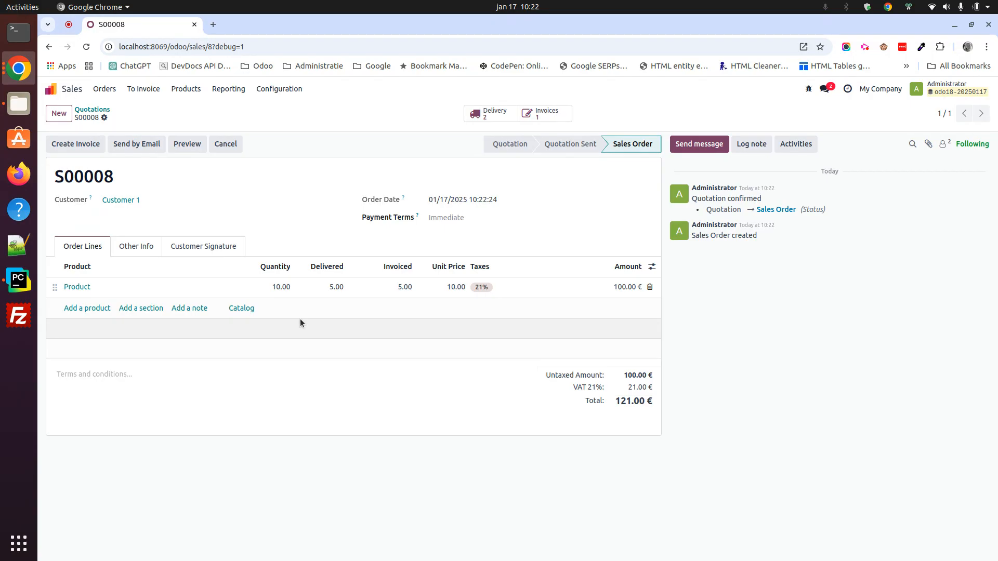
{"action": "left_click", "coordinate": [136, 247]}
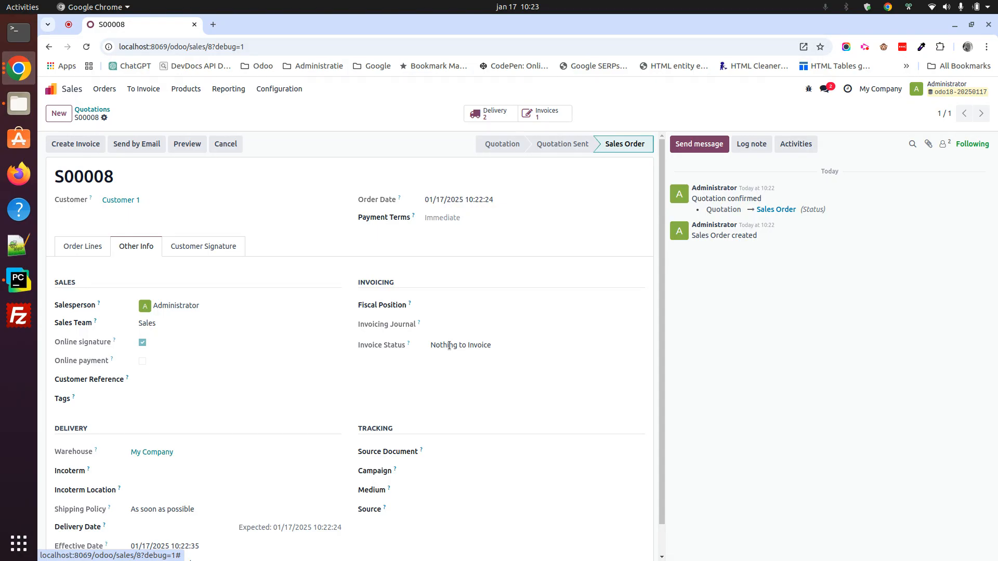
Step: Validate the order's remaining backorder delivery and return to the sales order's lines
{"action": "left_click", "coordinate": [500, 112]}
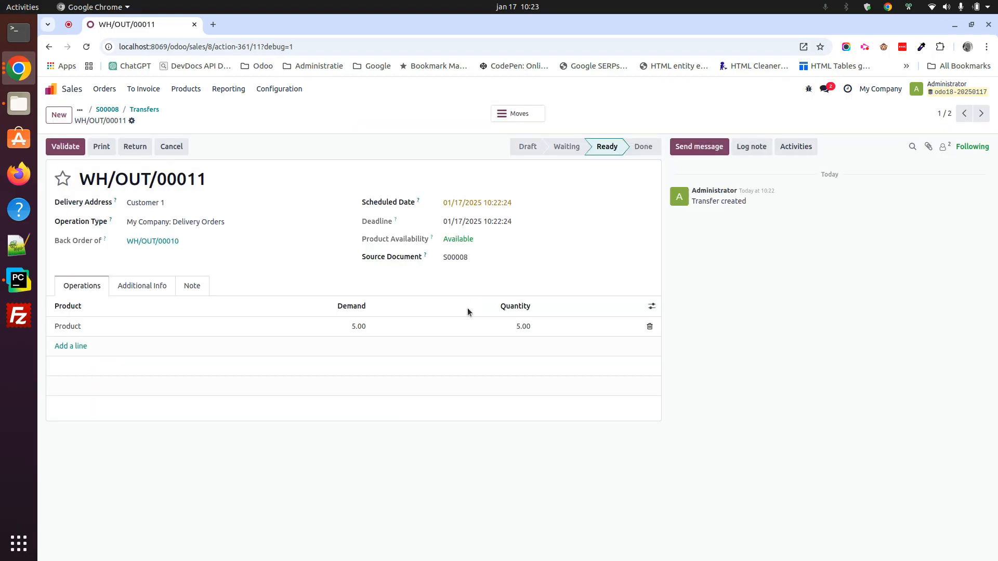
{"action": "left_click", "coordinate": [63, 147]}
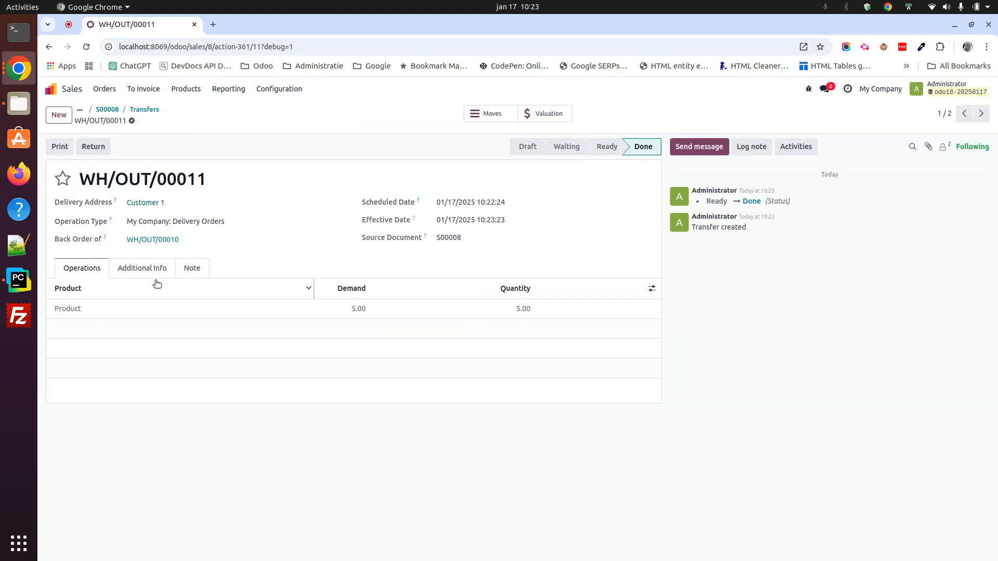
{"action": "left_click", "coordinate": [108, 110]}
{"action": "left_click", "coordinate": [89, 246]}
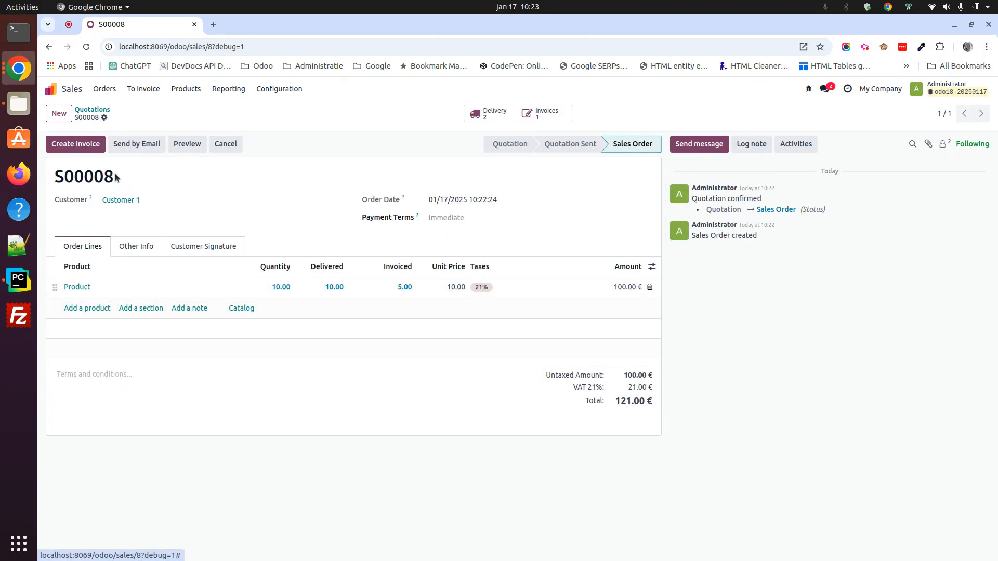
Step: Create and confirm a regular invoice for the remaining delivered quantity, and check the sales order's invoice status
{"action": "left_click", "coordinate": [83, 147]}
{"action": "left_click", "coordinate": [294, 372]}
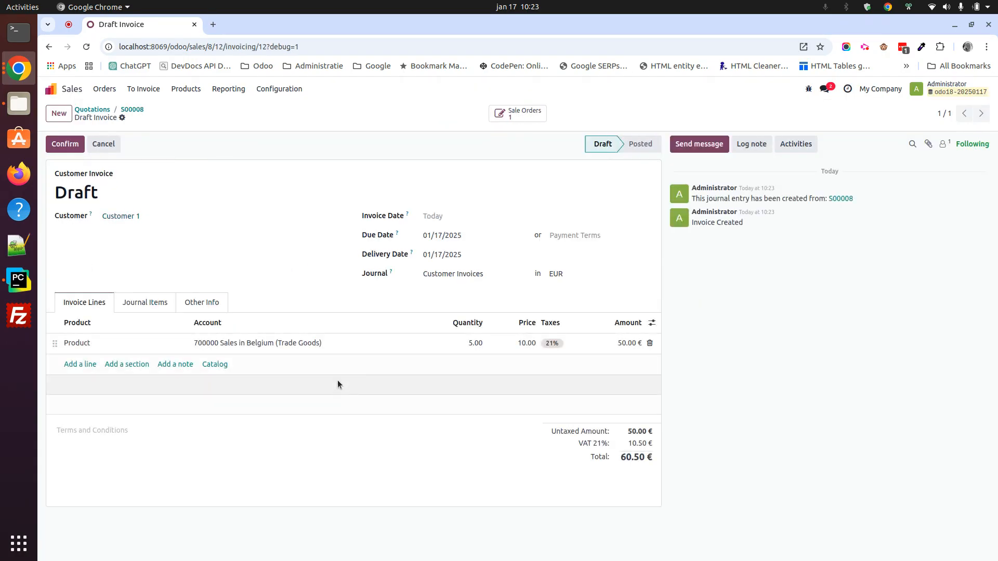
{"action": "left_click", "coordinate": [65, 144]}
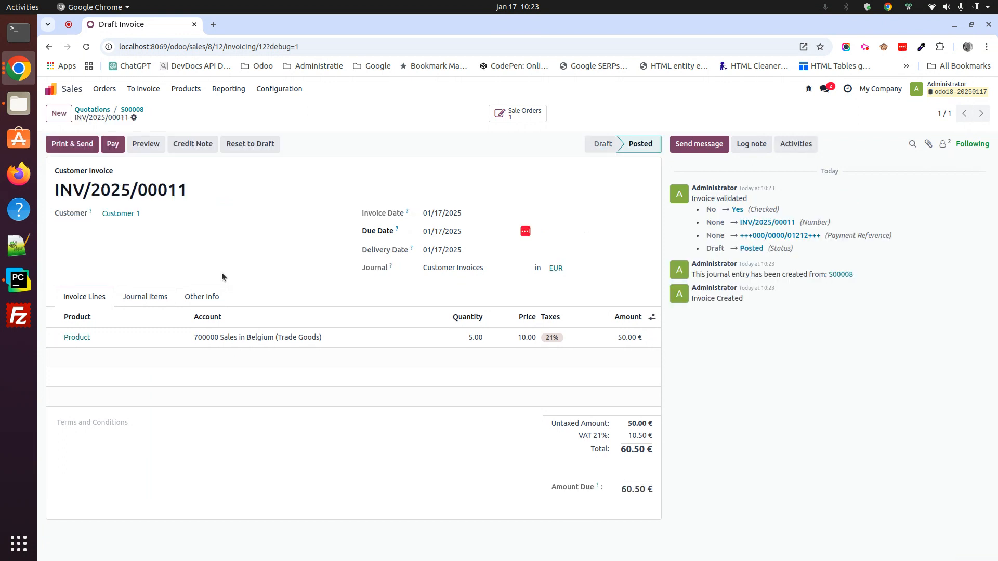
{"action": "left_click", "coordinate": [132, 109]}
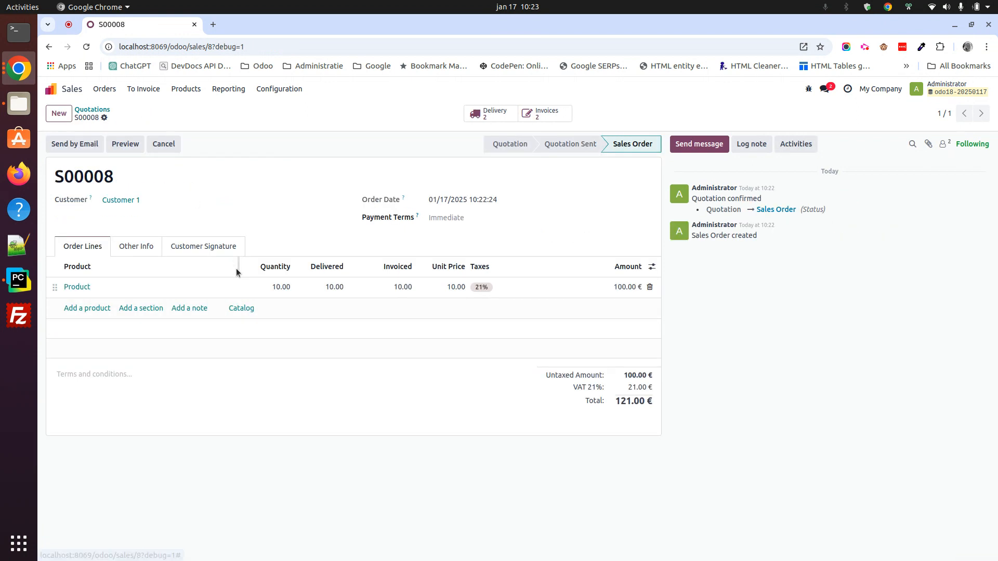
{"action": "left_click", "coordinate": [140, 247]}
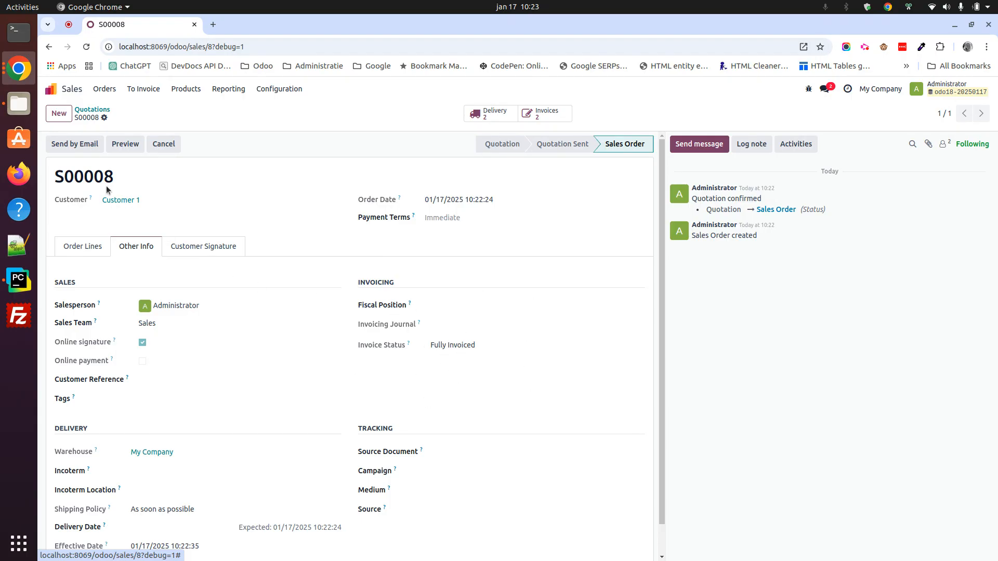
Step: Create another new quotation for Customer 1 with an order line for 10 units of Product
{"action": "left_click", "coordinate": [59, 114]}
{"action": "left_click", "coordinate": [179, 199]}
{"action": "left_click", "coordinate": [180, 217]}
{"action": "left_click", "coordinate": [101, 274]}
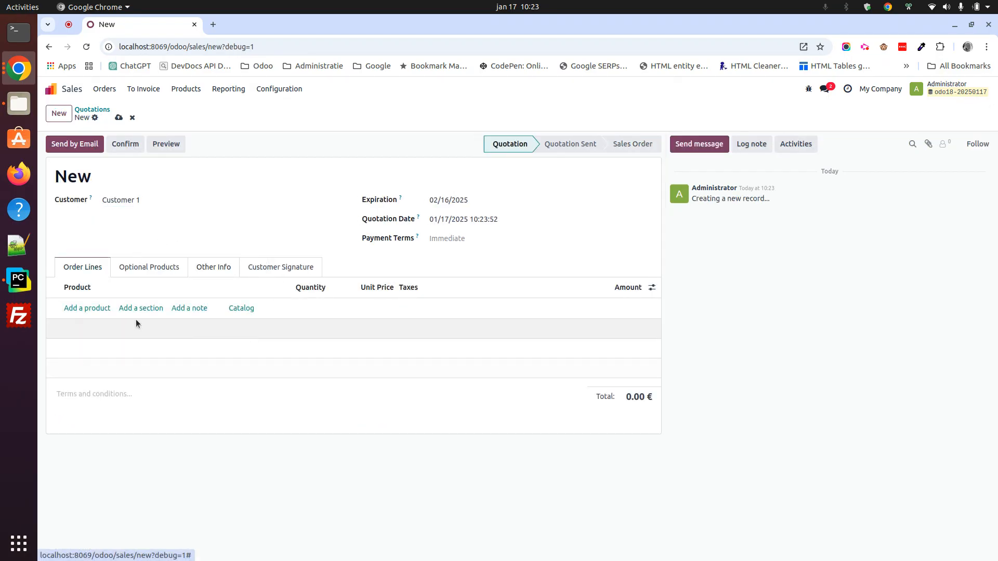
{"action": "left_click", "coordinate": [98, 310]}
{"action": "left_click", "coordinate": [104, 324]}
{"action": "type", "text": "10"}
Step: Confirm the quotation, validate its delivery with a quantity of 5 and no backorder, and return to the sales order
{"action": "left_click", "coordinate": [126, 144]}
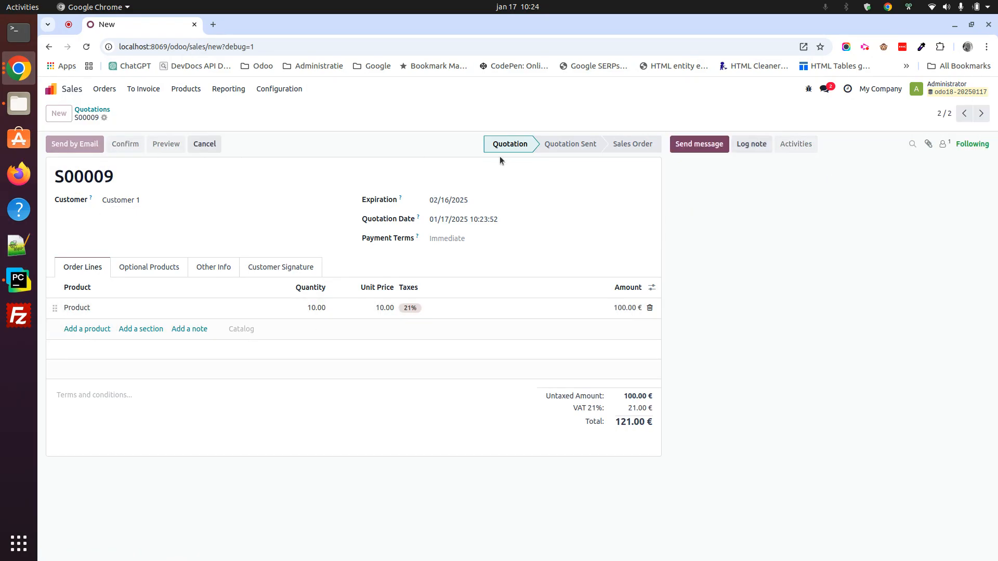
{"action": "left_click", "coordinate": [520, 113]}
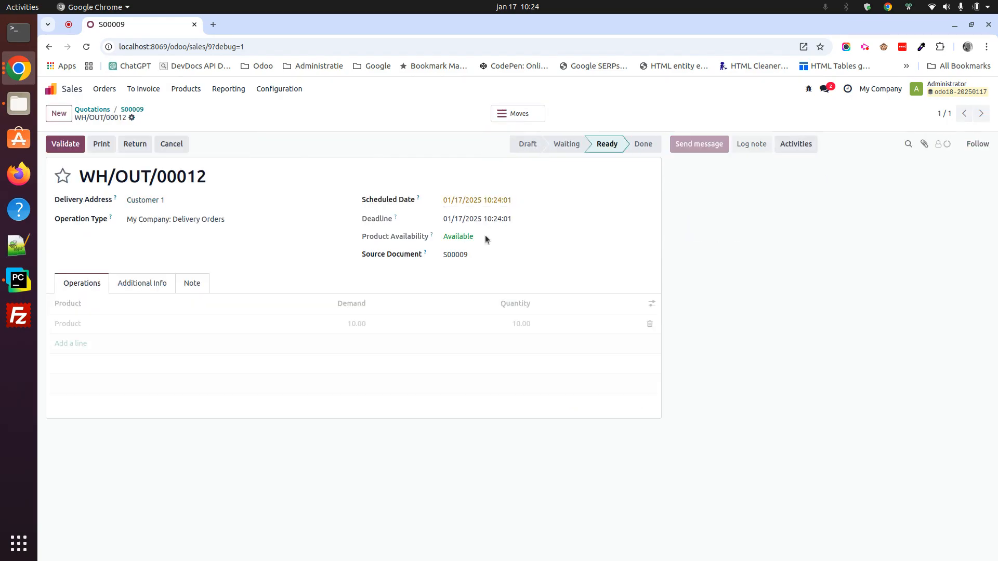
{"action": "left_click", "coordinate": [508, 324]}
{"action": "type", "text": "5"}
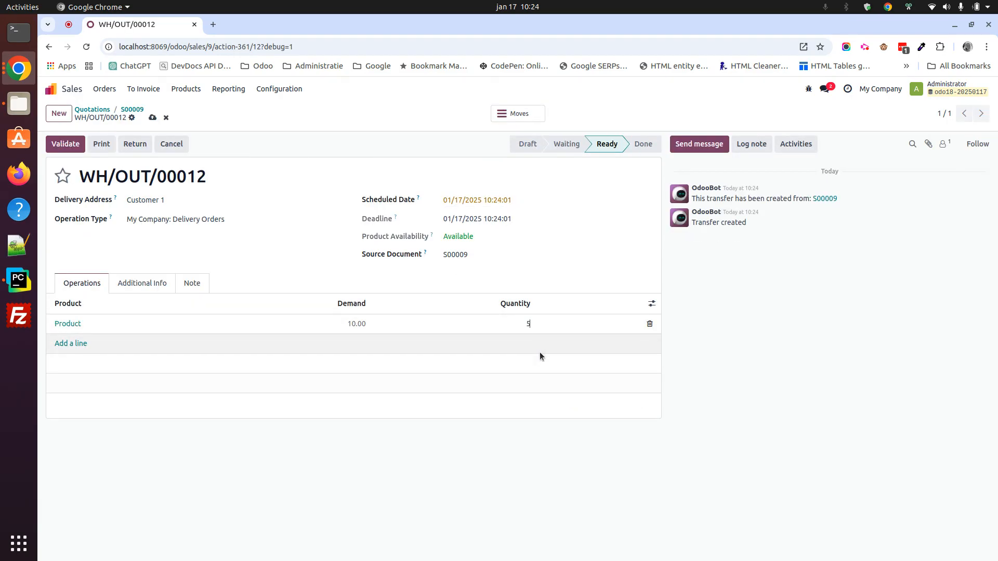
{"action": "left_click", "coordinate": [65, 144]}
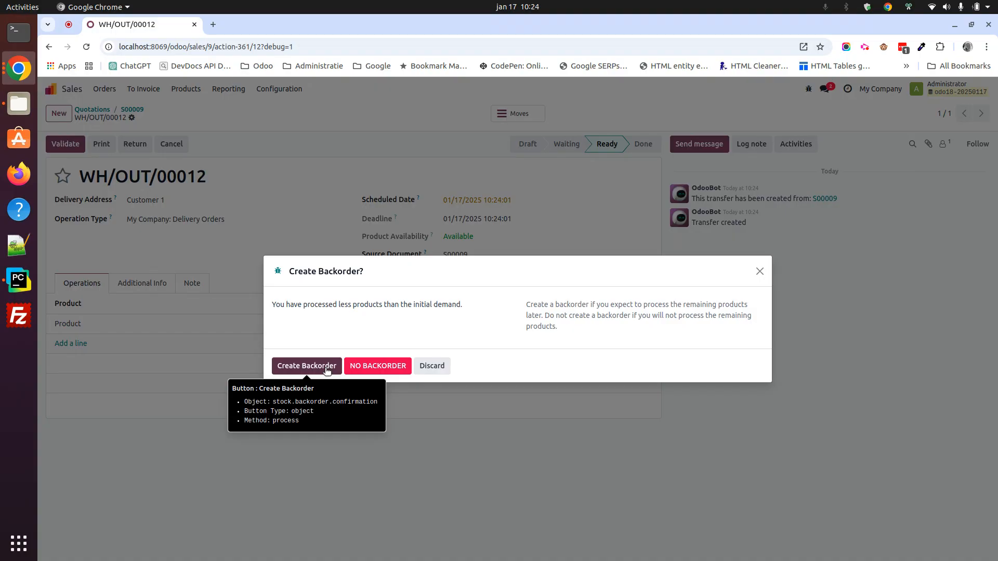
{"action": "left_click", "coordinate": [375, 366]}
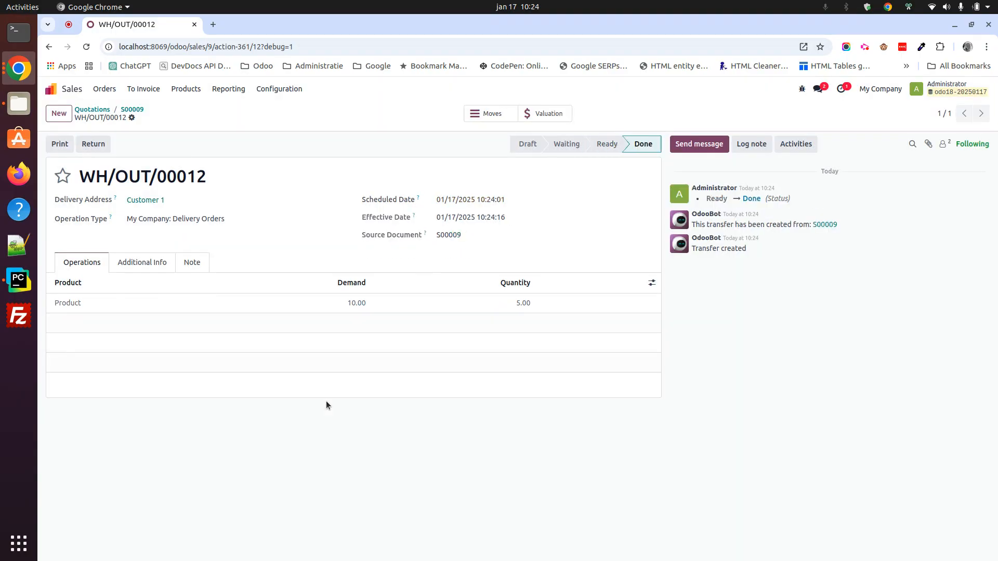
{"action": "left_click", "coordinate": [132, 109]}
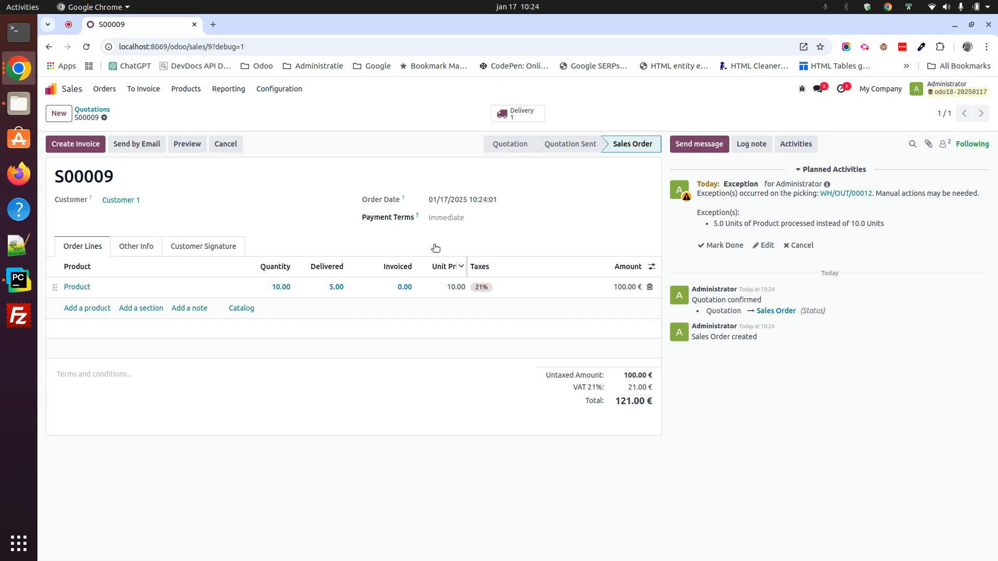
Step: Create and confirm a regular invoice for the delivered units and return to the sales order
{"action": "mouse_move", "coordinate": [310, 268]}
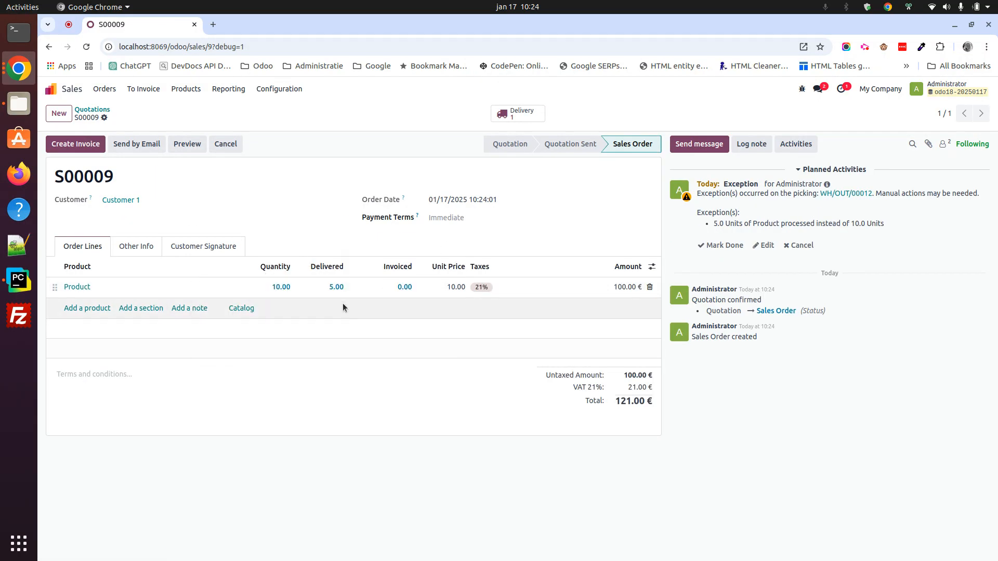
{"action": "left_click", "coordinate": [77, 144]}
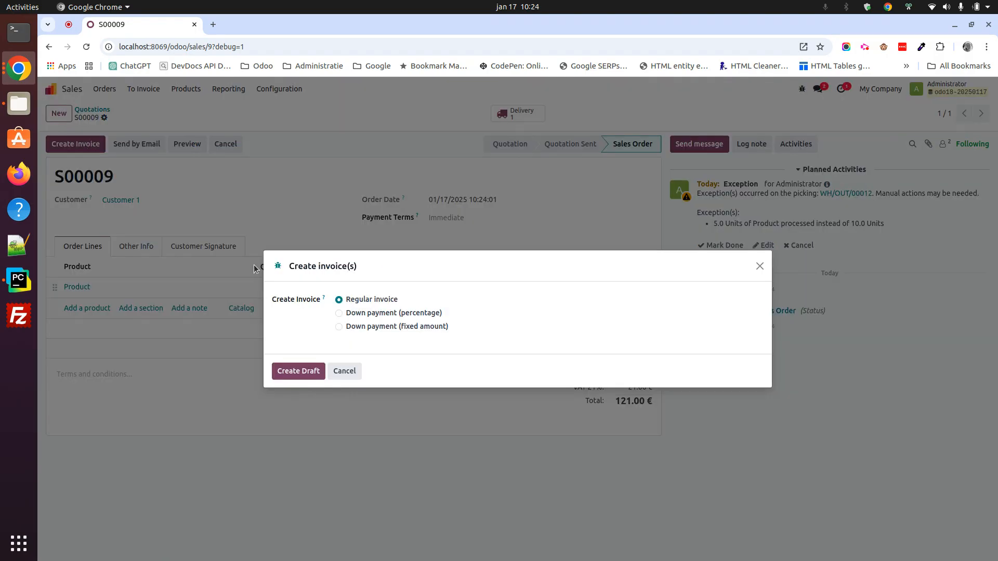
{"action": "left_click", "coordinate": [297, 369]}
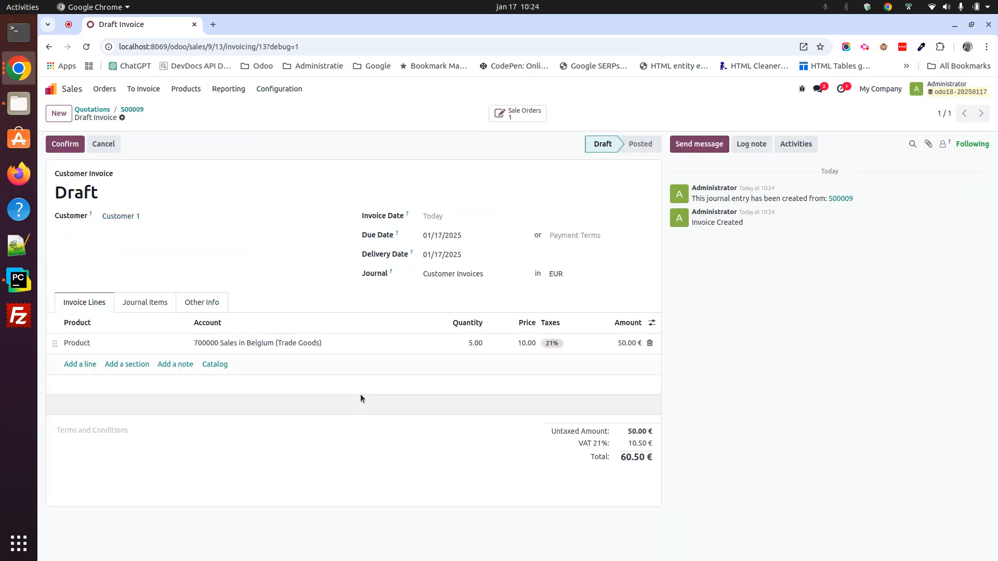
{"action": "left_click", "coordinate": [65, 144]}
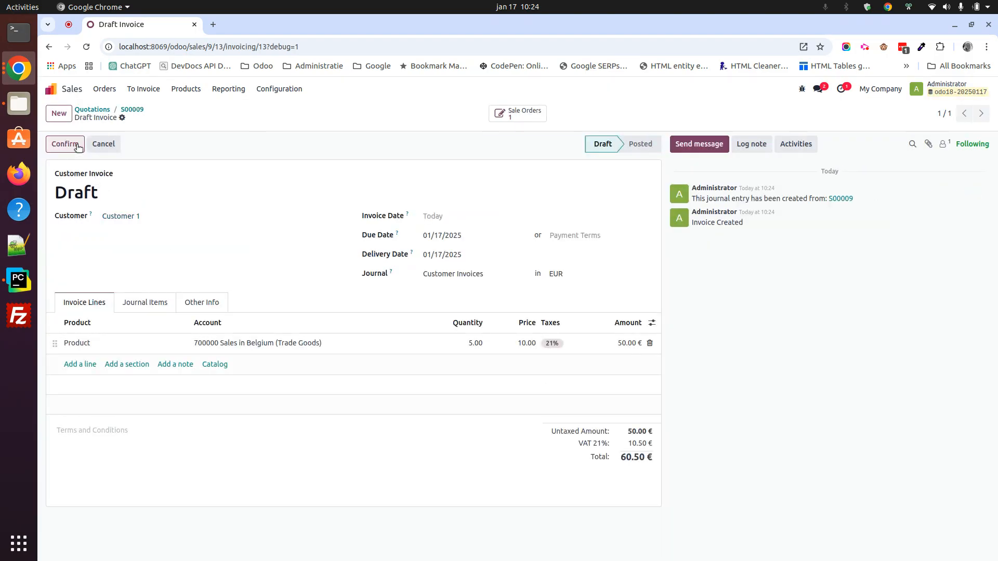
{"action": "left_click", "coordinate": [132, 109]}
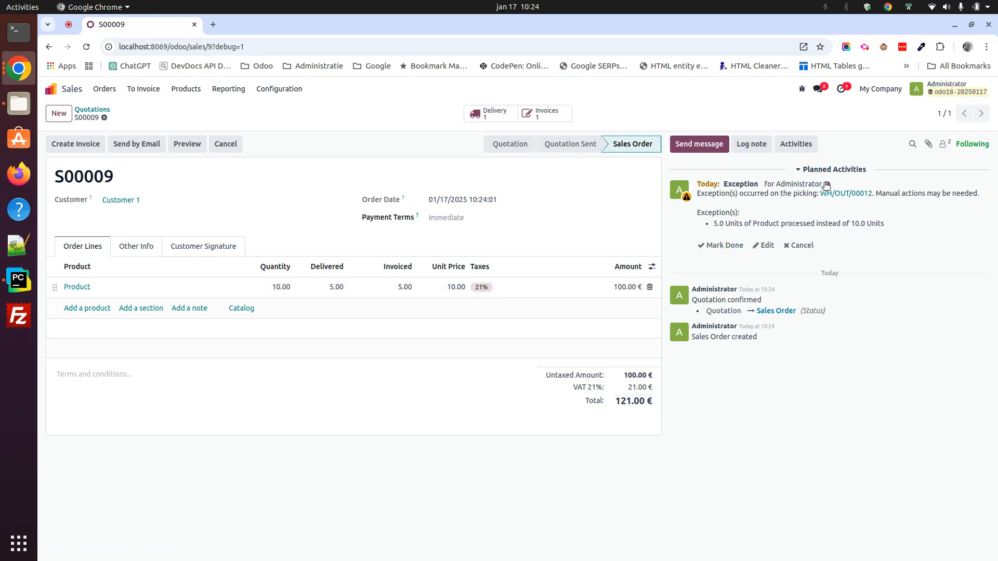
Step: Mark the sales order's planned exception activity as done and check the order's invoice status
{"action": "left_click", "coordinate": [724, 245]}
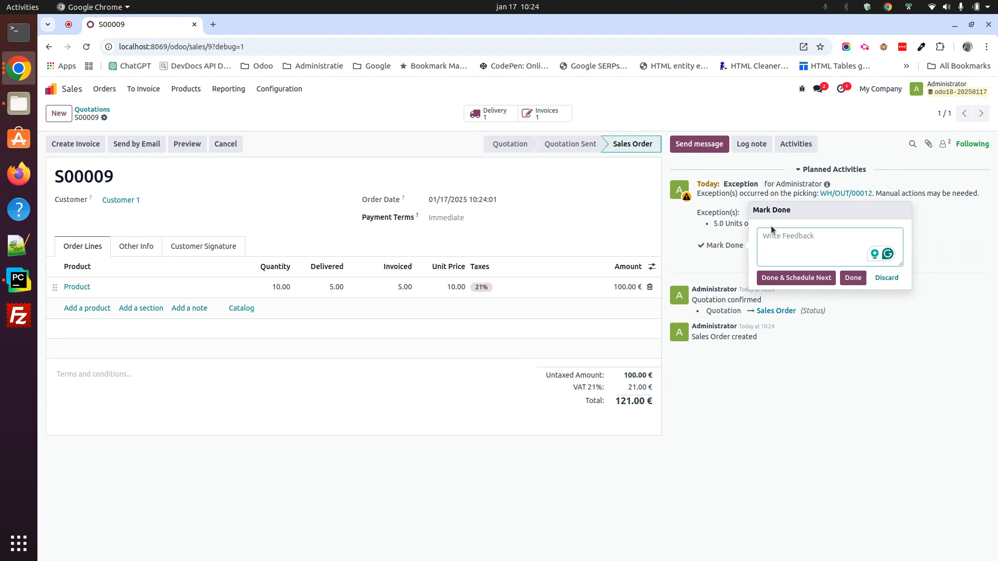
{"action": "left_click", "coordinate": [853, 277]}
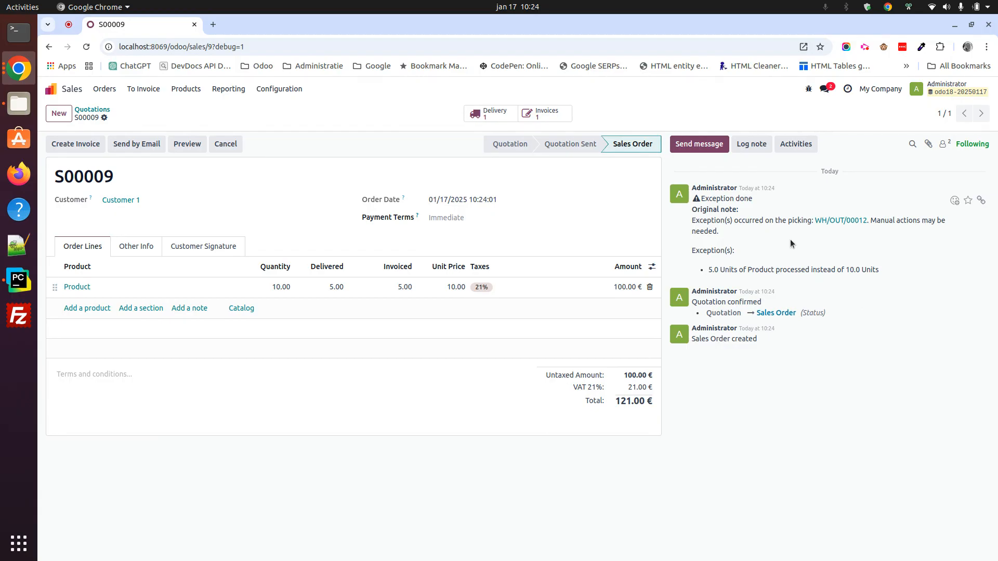
{"action": "left_click", "coordinate": [148, 248]}
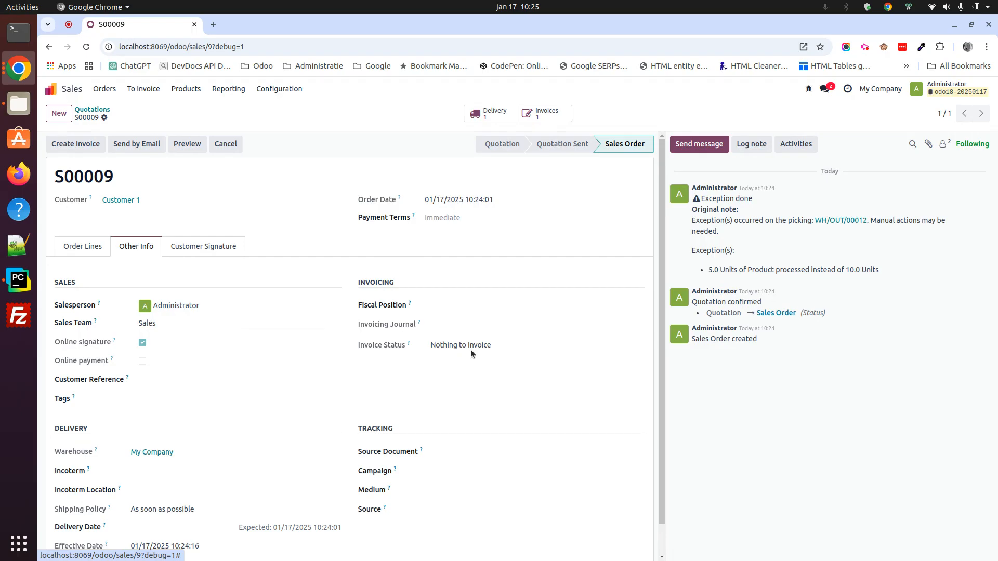
Step: Set the ordered quantity of the Product line to 5, save the sales order, and check its invoice status
{"action": "left_click", "coordinate": [82, 246]}
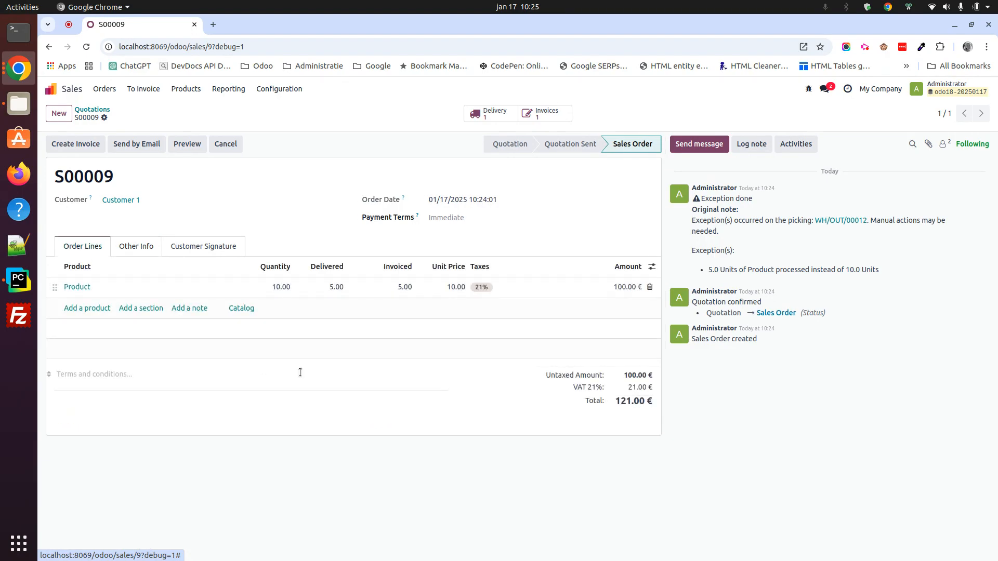
{"action": "left_click", "coordinate": [281, 287]}
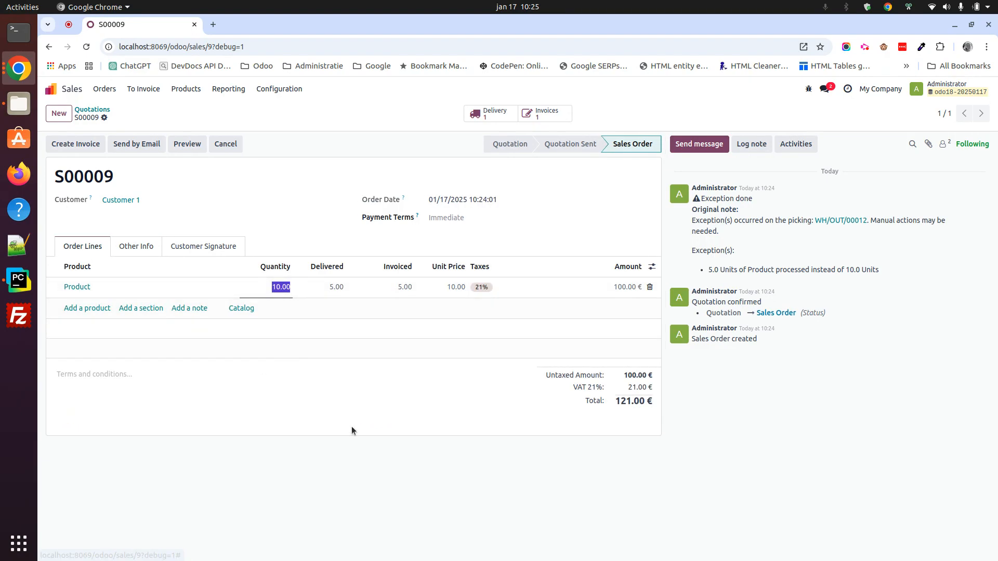
{"action": "type", "text": "5"}
{"action": "left_click", "coordinate": [351, 416]}
{"action": "left_click", "coordinate": [120, 118]}
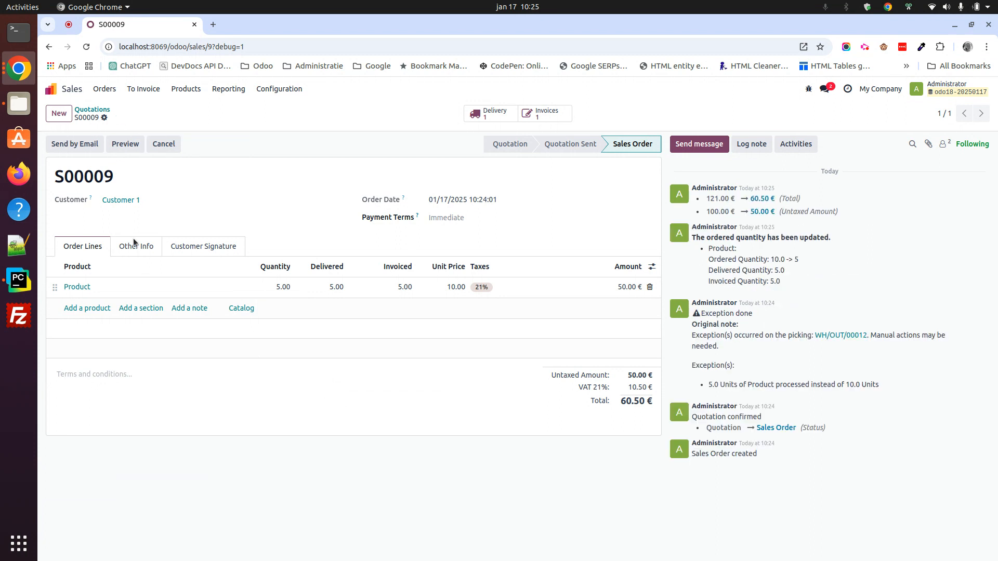
{"action": "left_click", "coordinate": [134, 245]}
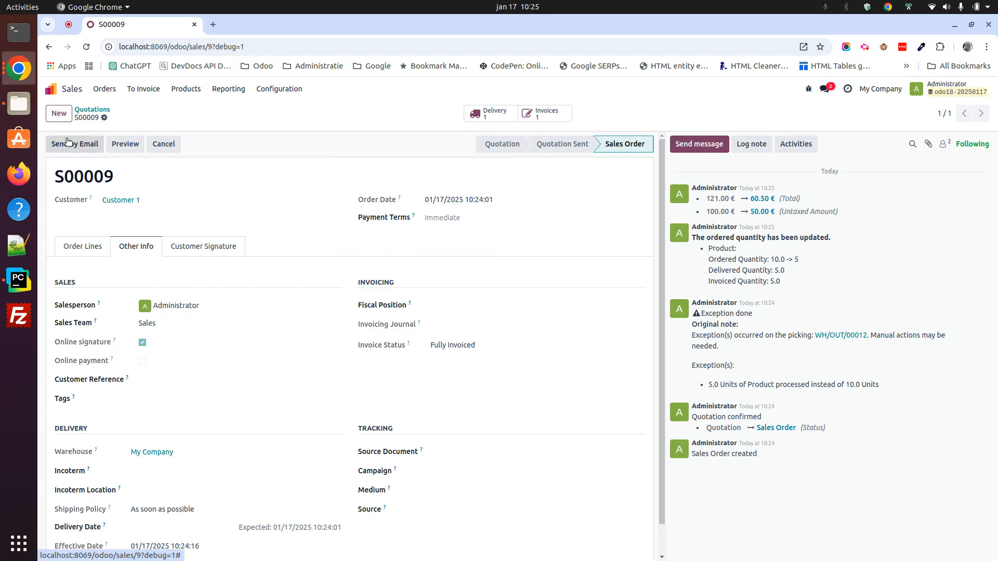
Step: Start a fresh quotation for Customer 1 and add an order line for Product with quantity 10
{"action": "left_click", "coordinate": [60, 114]}
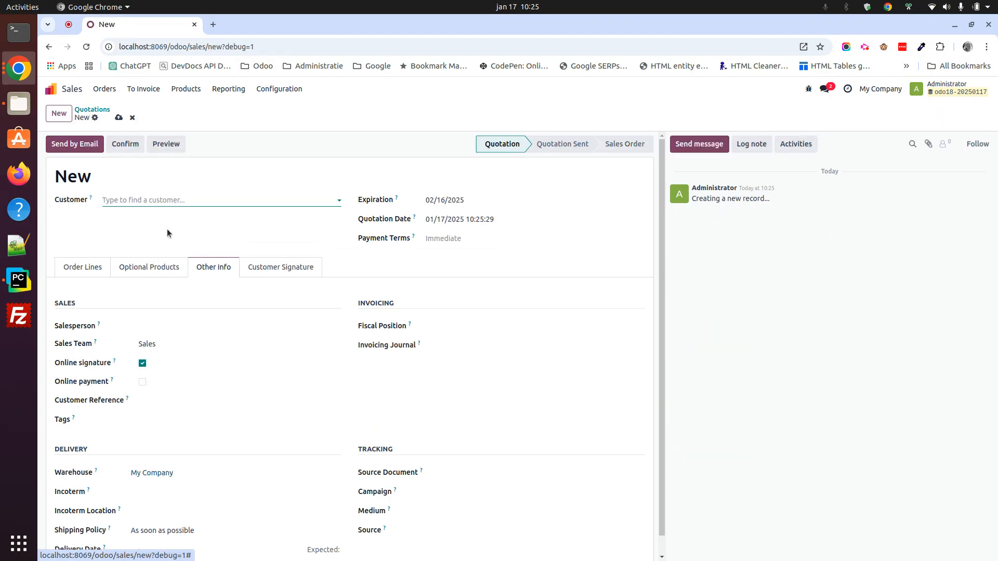
{"action": "type", "text": "custom"}
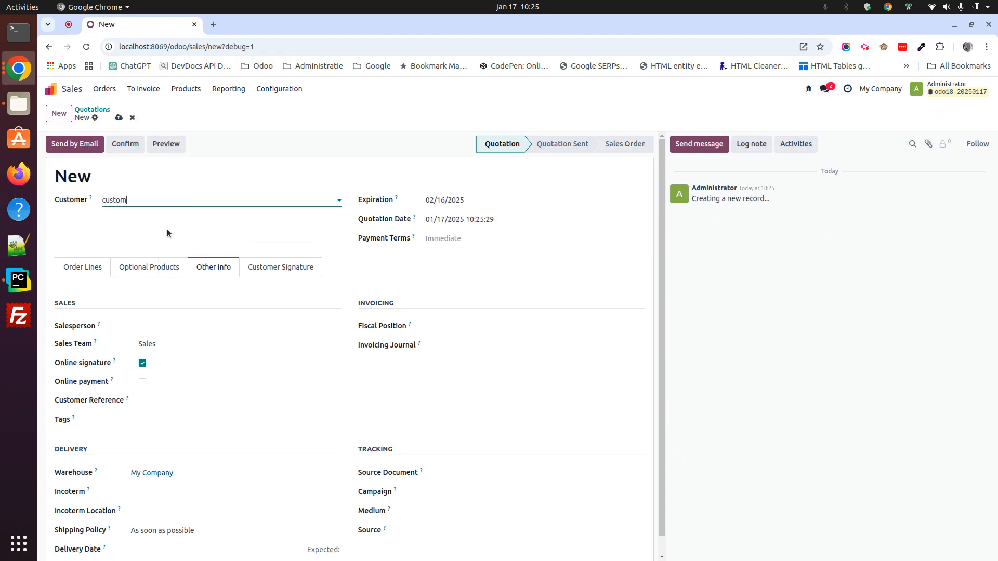
{"action": "left_click", "coordinate": [174, 221]}
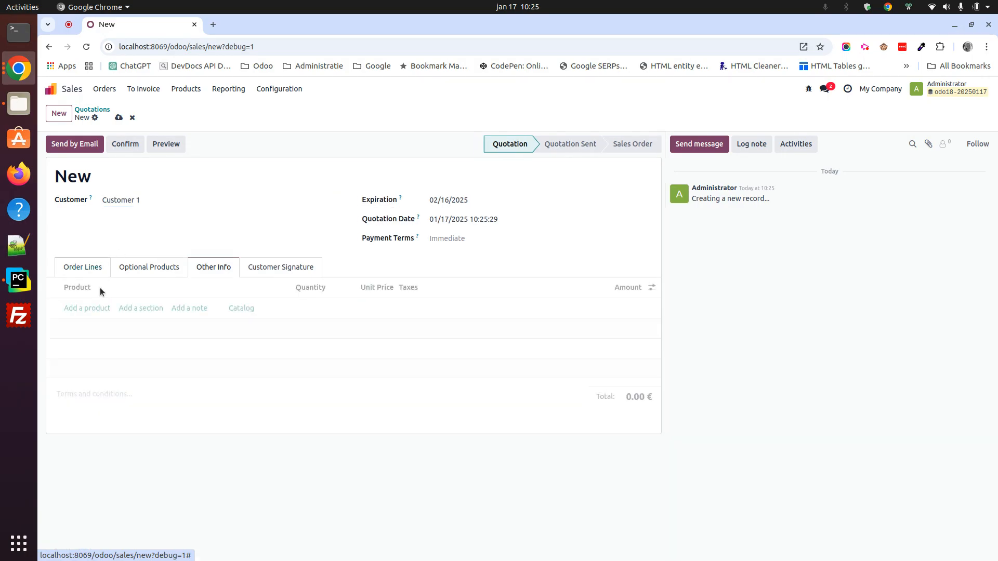
{"action": "left_click", "coordinate": [96, 308]}
{"action": "key", "text": "Tab"}
{"action": "type", "text": "10"}
{"action": "left_click", "coordinate": [156, 309]}
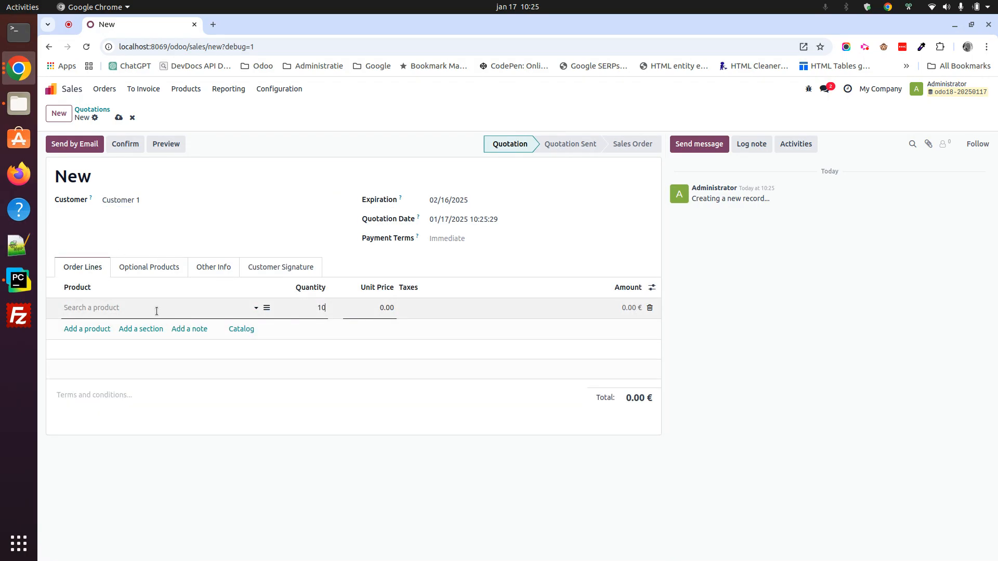
{"action": "left_click", "coordinate": [86, 325]}
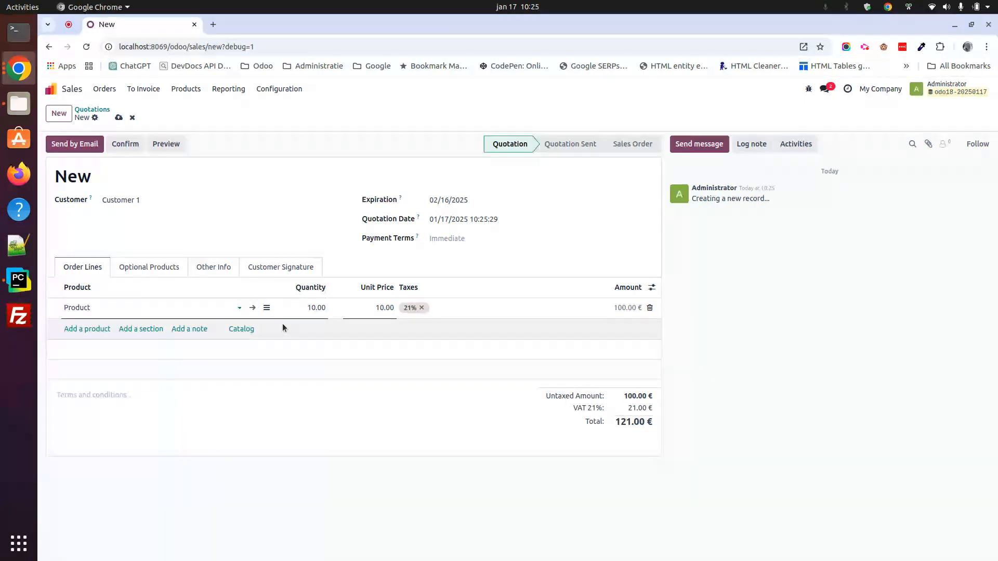
Step: Confirm the quotation, validate its delivery with a quantity of 11, and return to the sales order
{"action": "left_click", "coordinate": [127, 146]}
{"action": "left_click", "coordinate": [519, 114]}
{"action": "left_click", "coordinate": [510, 323]}
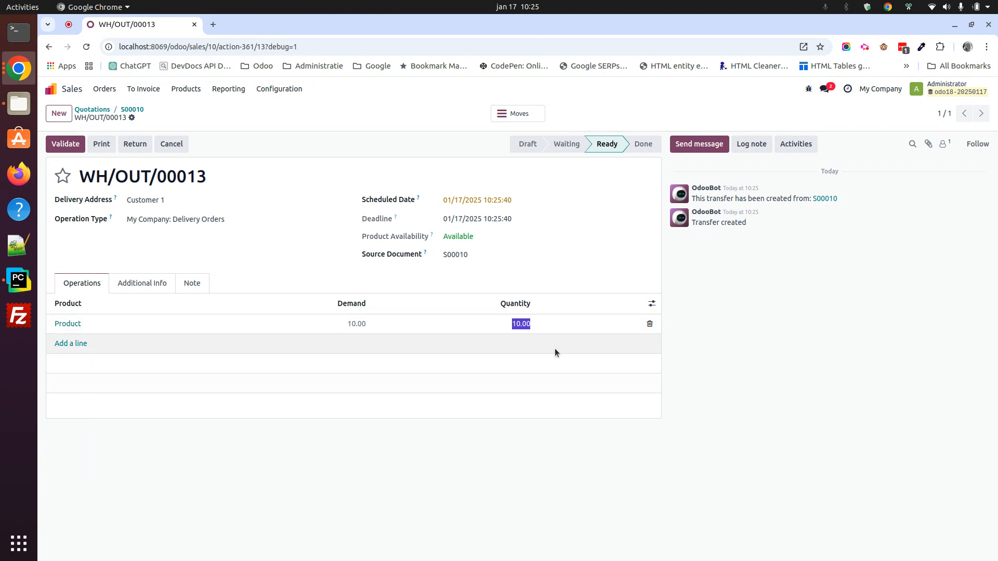
{"action": "type", "text": "11"}
{"action": "left_click", "coordinate": [557, 352]}
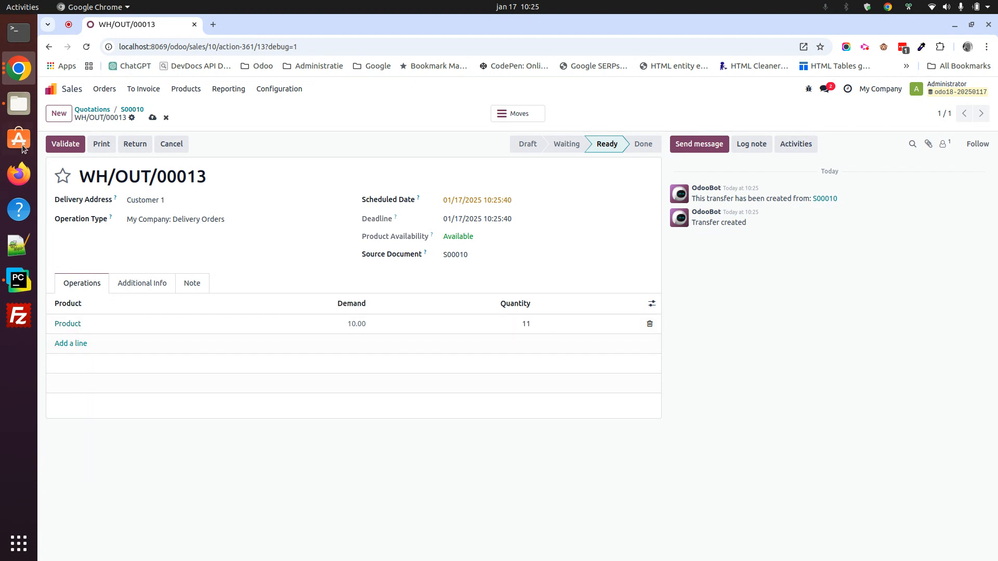
{"action": "left_click", "coordinate": [65, 145]}
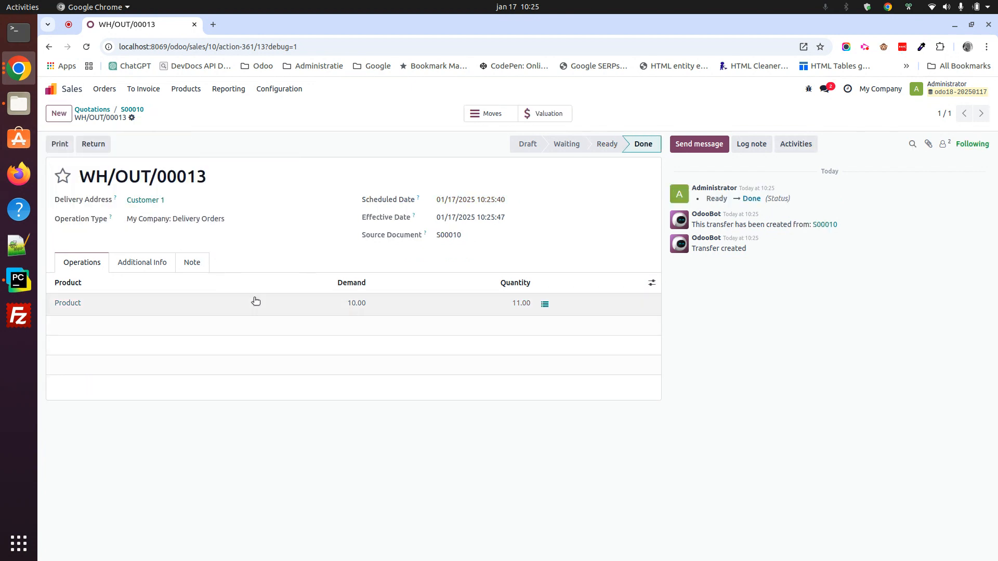
{"action": "left_click", "coordinate": [132, 109]}
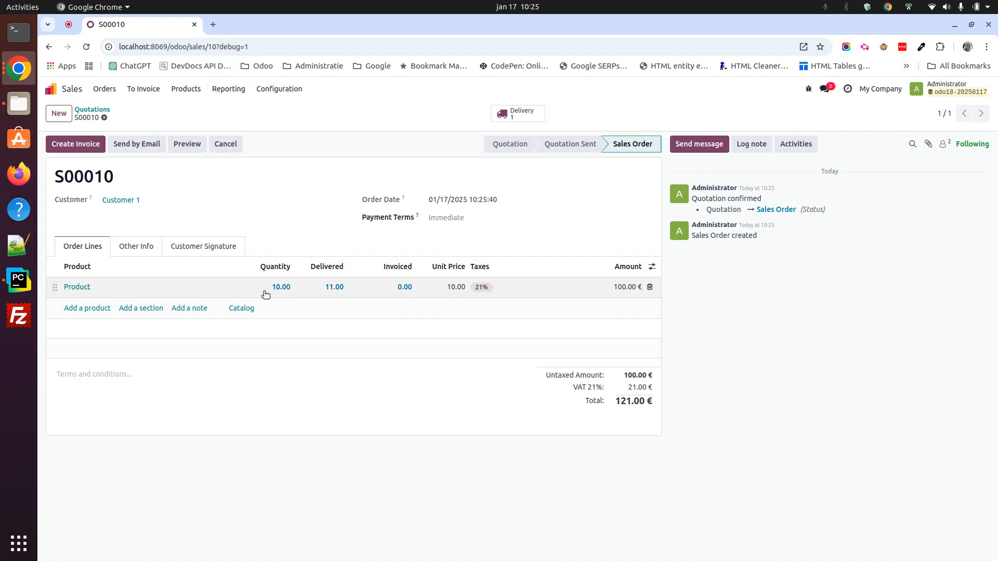
Step: Create a regular invoice from the sales order with the Product quantity set to 10, confirm it, and check the order's invoice status
{"action": "left_click", "coordinate": [73, 145]}
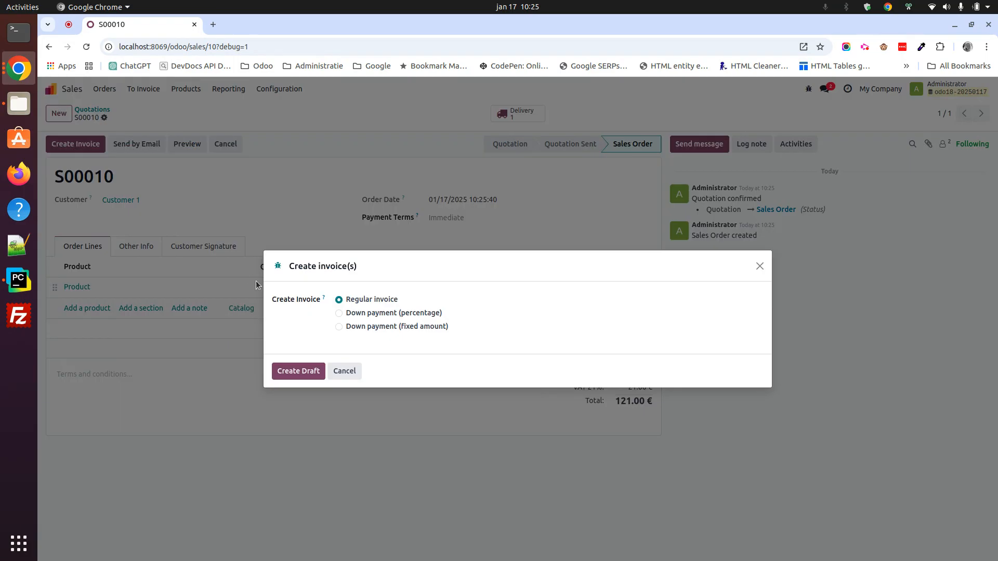
{"action": "left_click", "coordinate": [298, 371]}
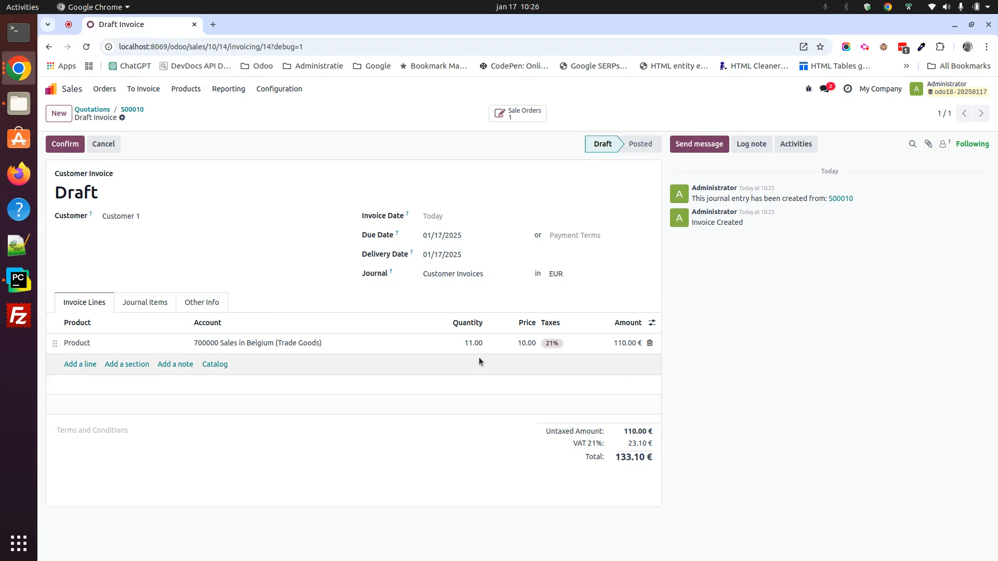
{"action": "left_click", "coordinate": [477, 352]}
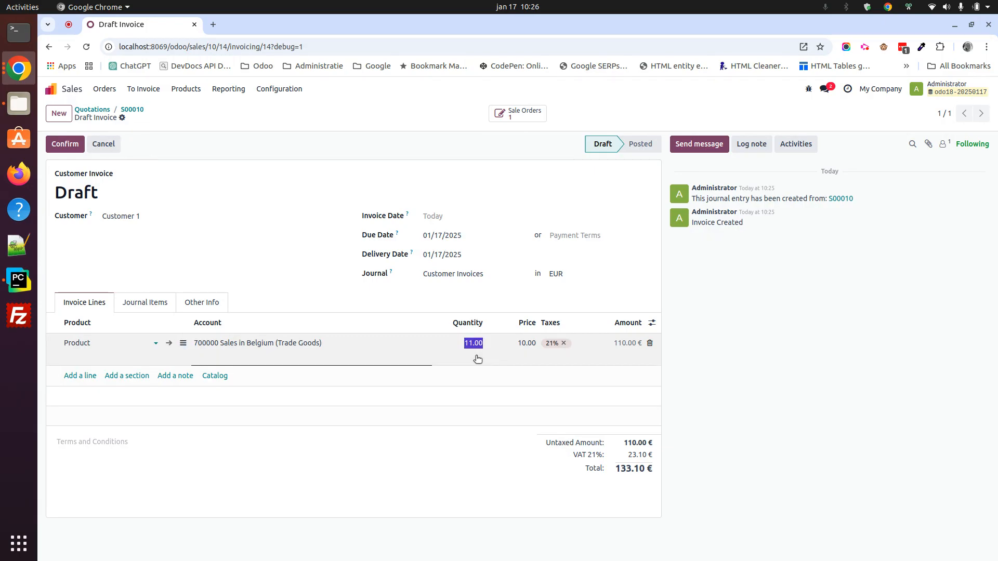
{"action": "type", "text": "10"}
{"action": "left_click", "coordinate": [783, 354]}
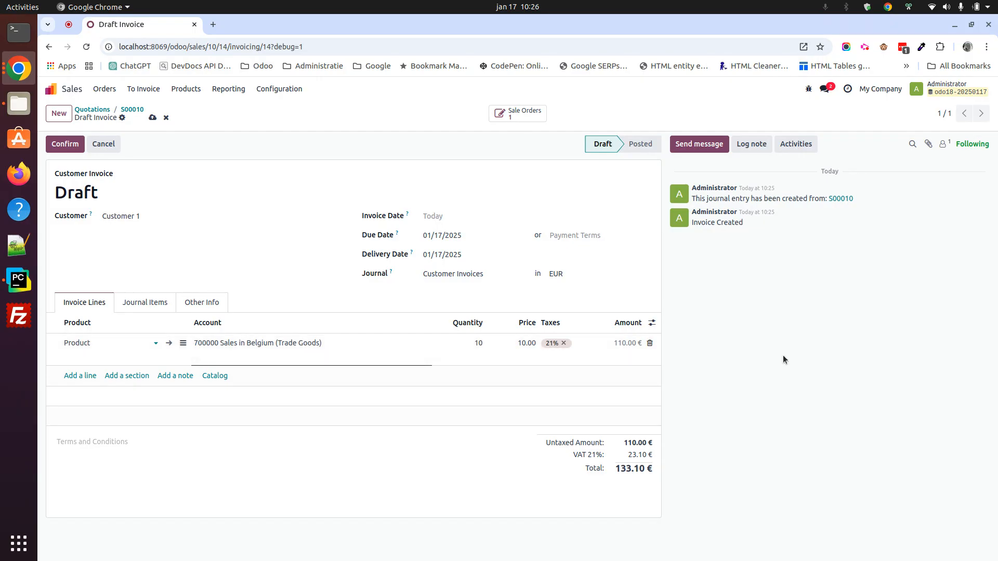
{"action": "left_click", "coordinate": [65, 144]}
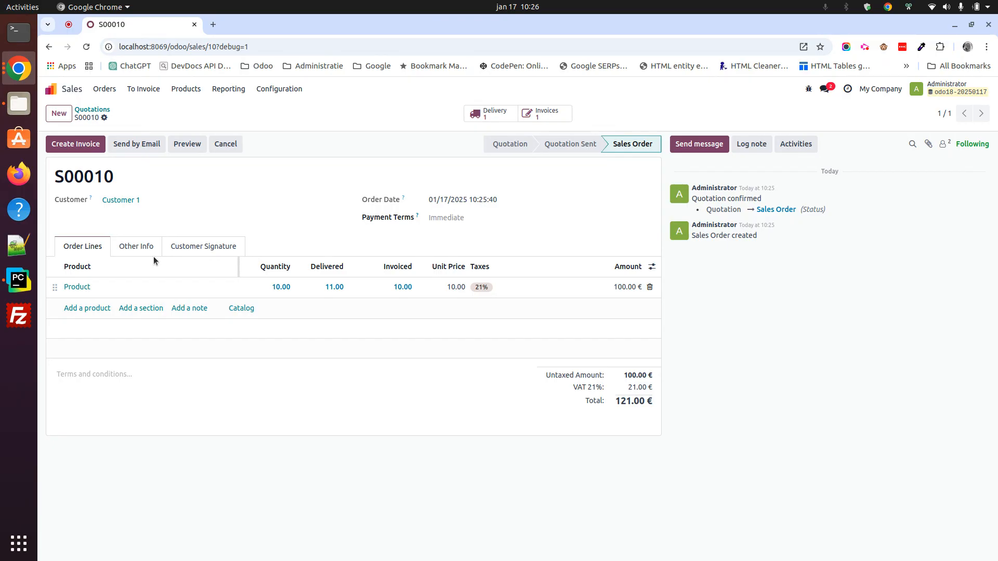
{"action": "left_click", "coordinate": [139, 246]}
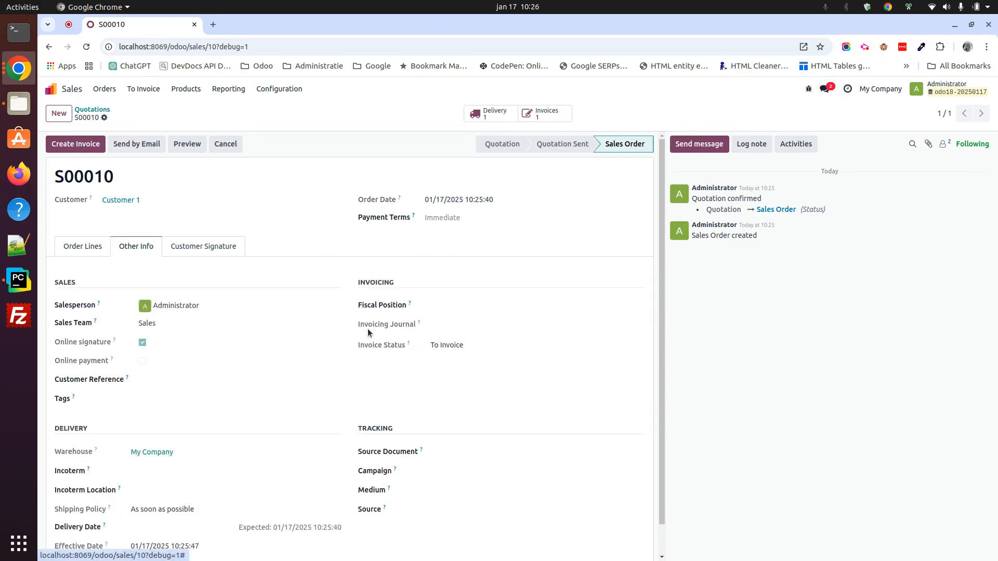
Step: Create a second regular invoice from the sales order, set the Product line's price to 0, and confirm the invoice
{"action": "left_click", "coordinate": [77, 250]}
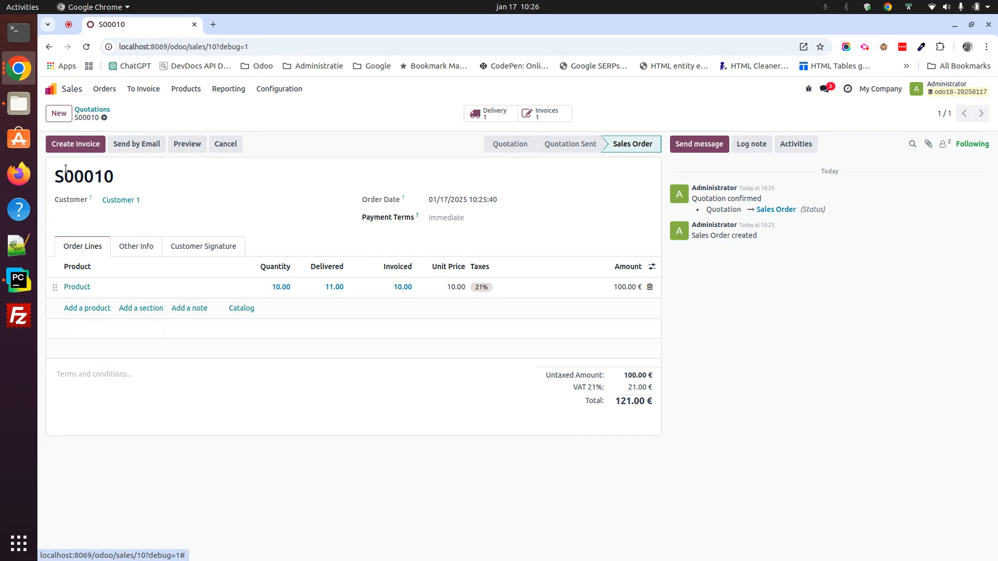
{"action": "left_click", "coordinate": [73, 144]}
{"action": "left_click", "coordinate": [307, 372]}
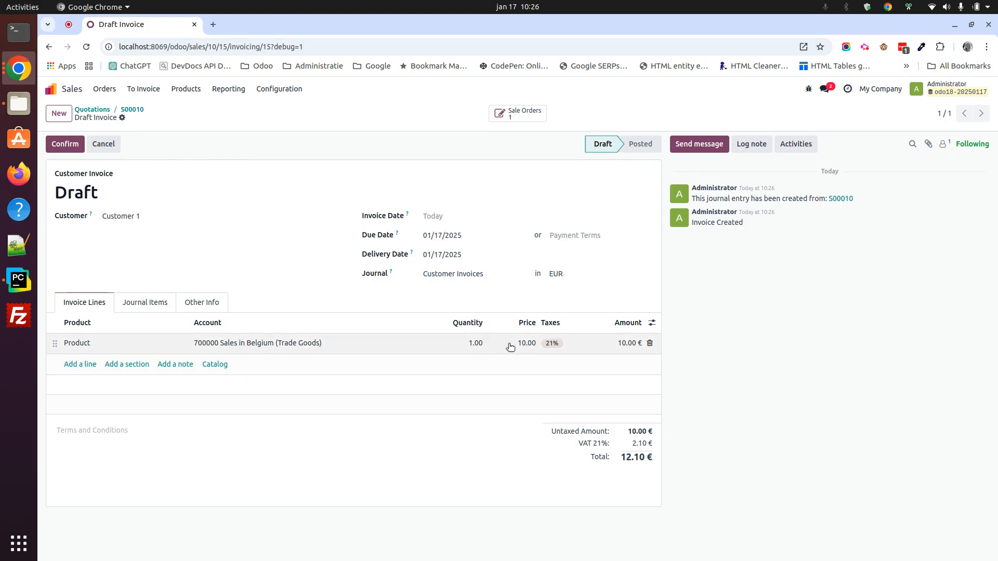
{"action": "left_click", "coordinate": [504, 347]}
{"action": "type", "text": "0"}
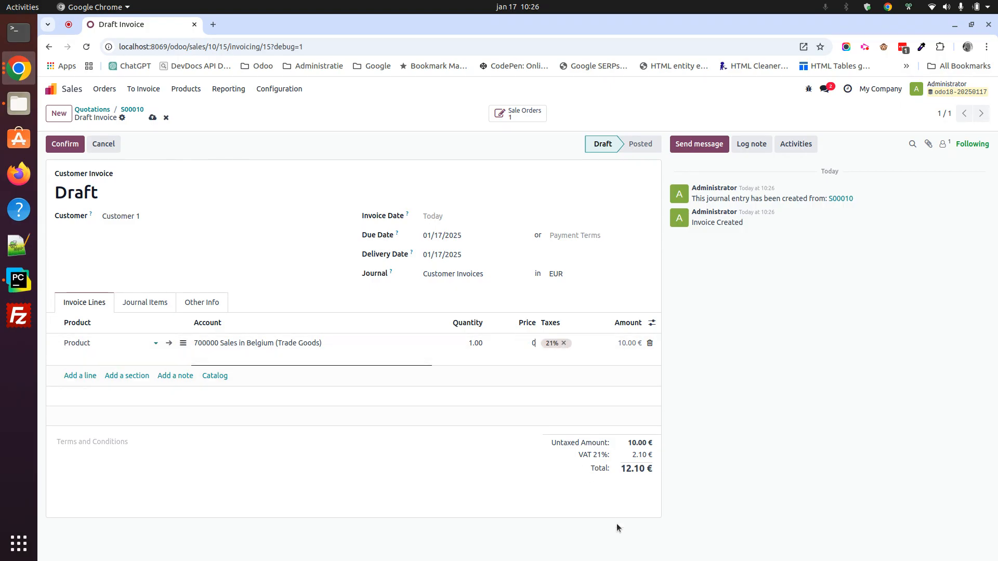
{"action": "left_click", "coordinate": [460, 472]}
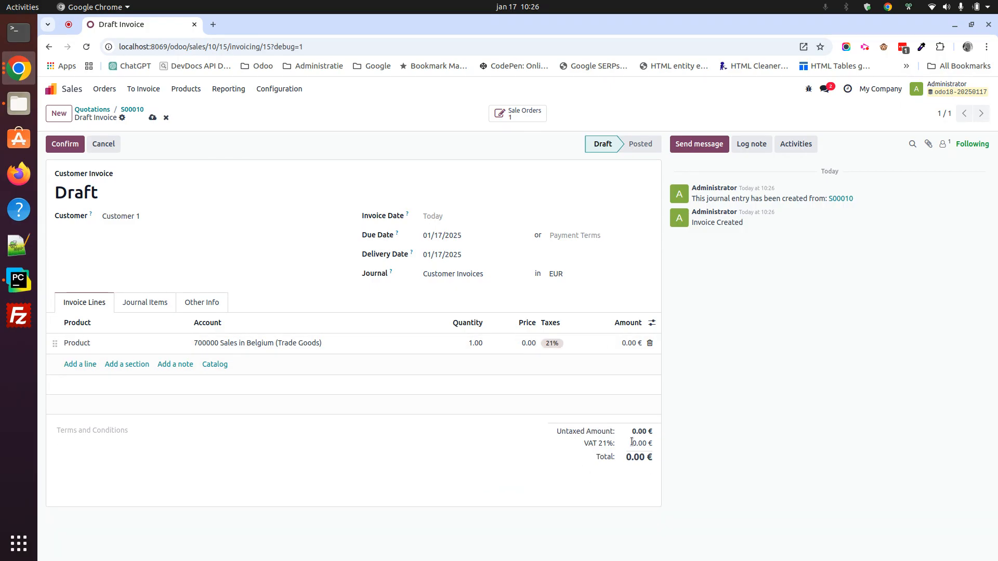
{"action": "left_click", "coordinate": [66, 143]}
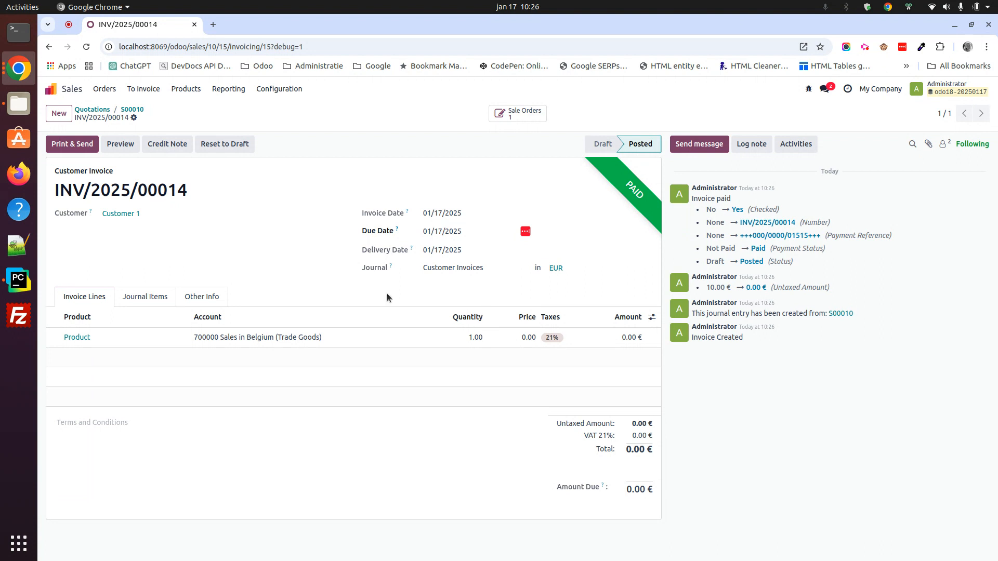
Step: Return to the sales order and check its invoice status
{"action": "left_click", "coordinate": [131, 109]}
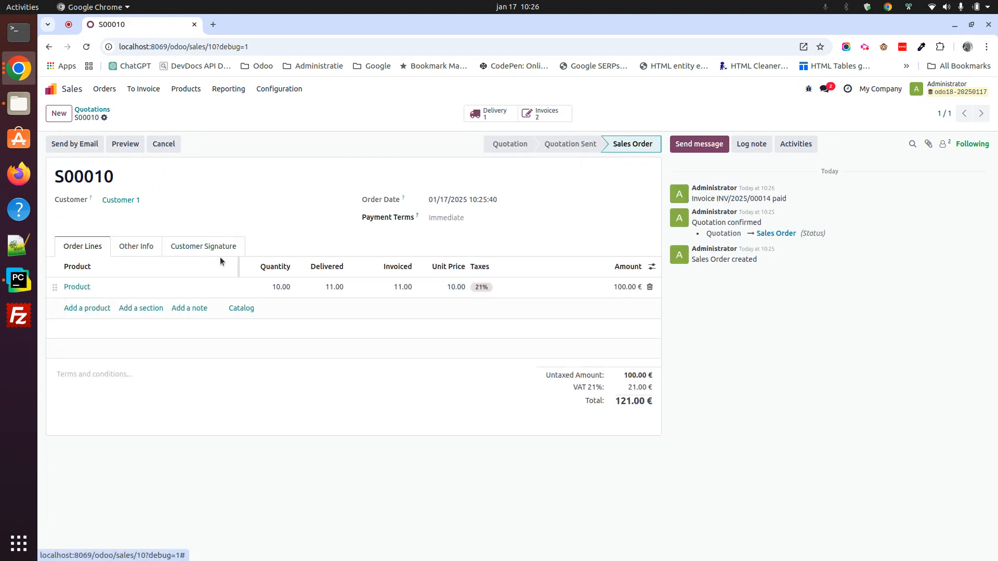
{"action": "left_click", "coordinate": [134, 246]}
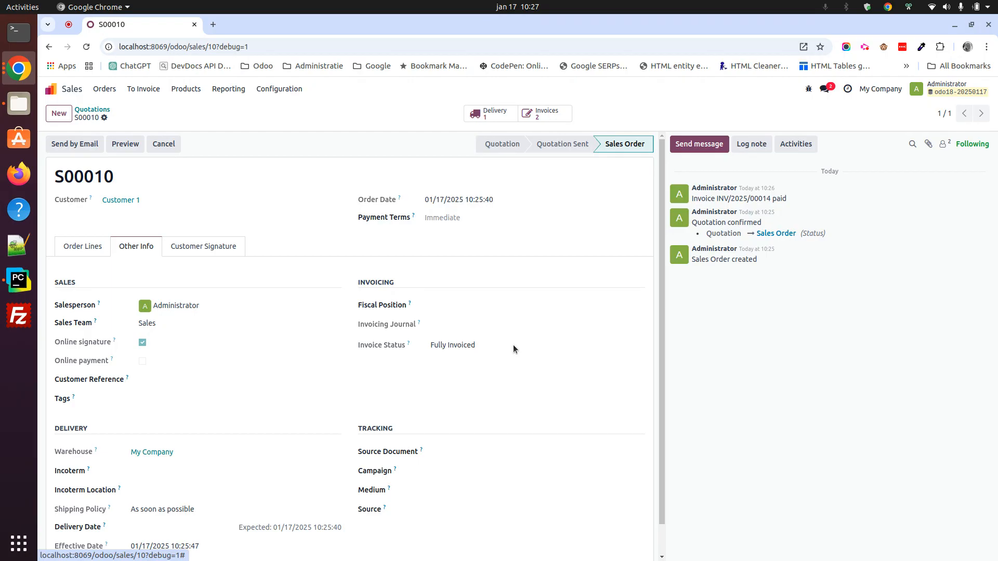
{"action": "double_click", "coordinate": [462, 345]}
{"action": "left_click", "coordinate": [444, 345]}
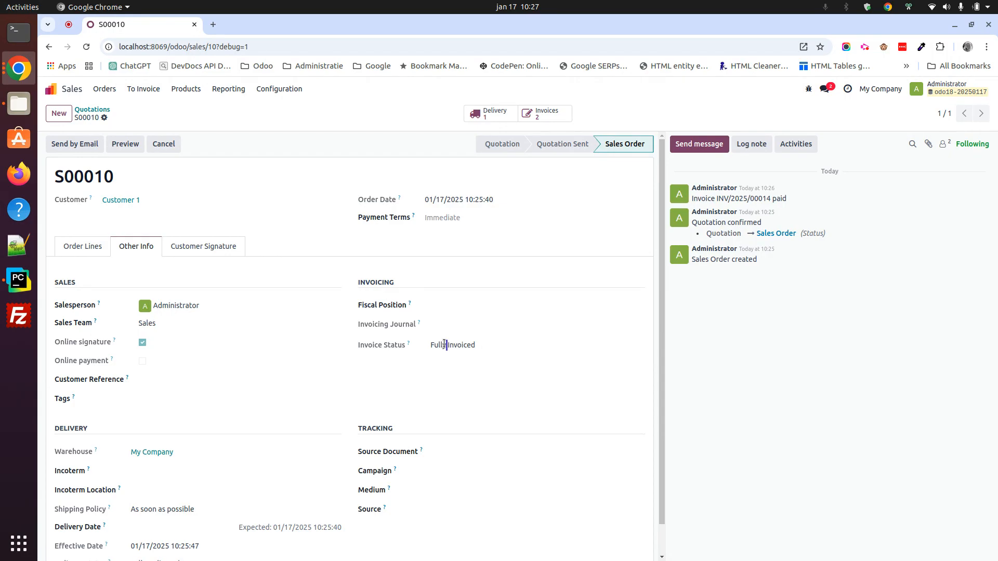
{"action": "double_click", "coordinate": [458, 345]}
Step: Search the sales order model's fields for "statu" and open the definition of the invoice_status field
{"action": "left_click", "coordinate": [808, 89]}
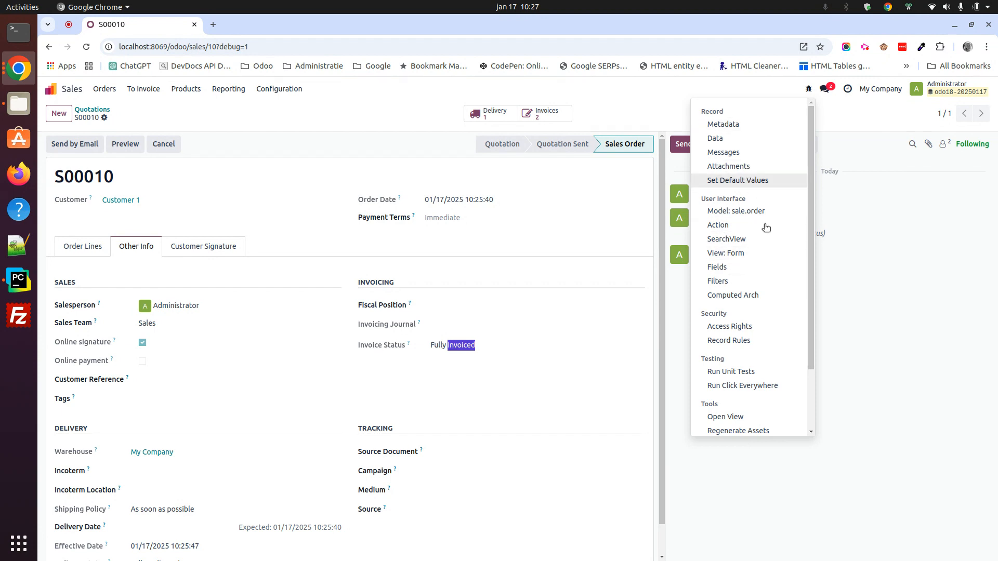
{"action": "left_click", "coordinate": [742, 271]}
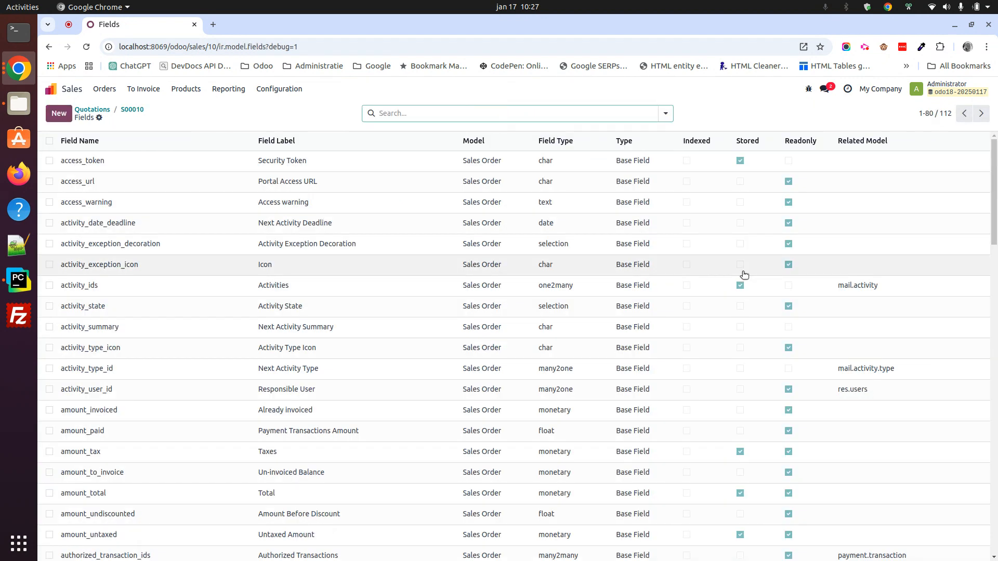
{"action": "type", "text": "statu"}
{"action": "key", "text": "Return"}
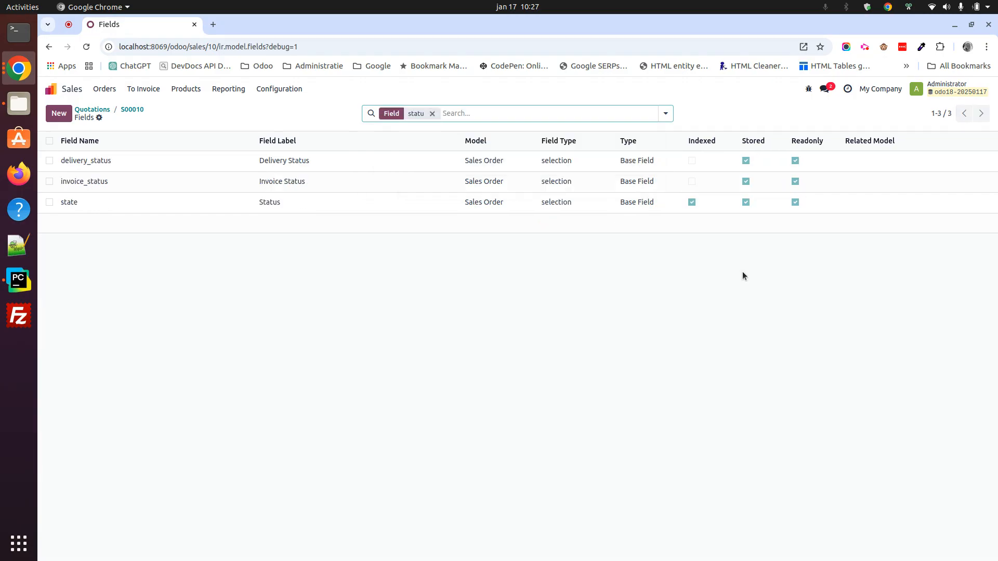
{"action": "left_click", "coordinate": [362, 187]}
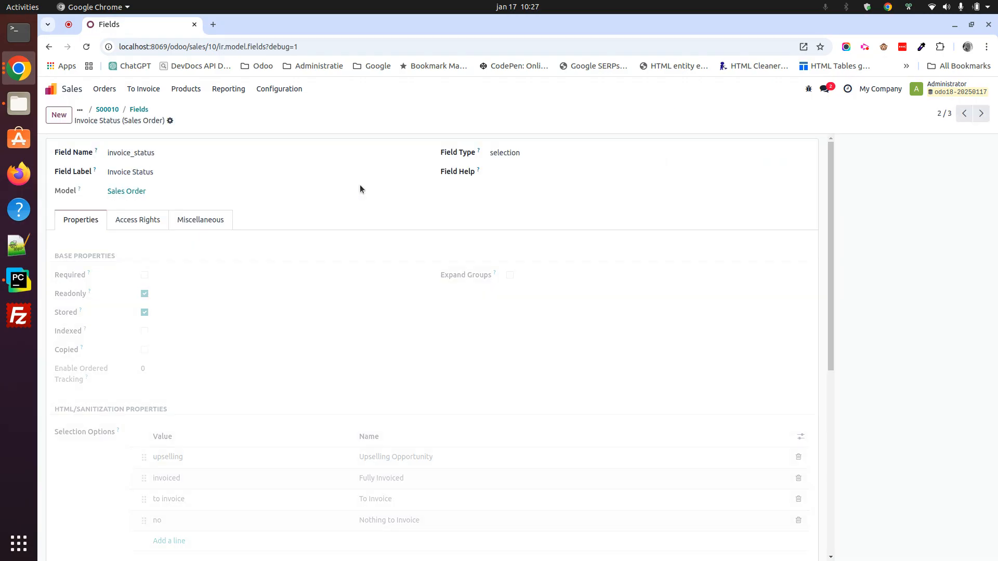
Step: Try to save the invoice_status field with Readonly turned off, then discard the change
{"action": "left_click", "coordinate": [146, 294]}
{"action": "left_click", "coordinate": [186, 120]}
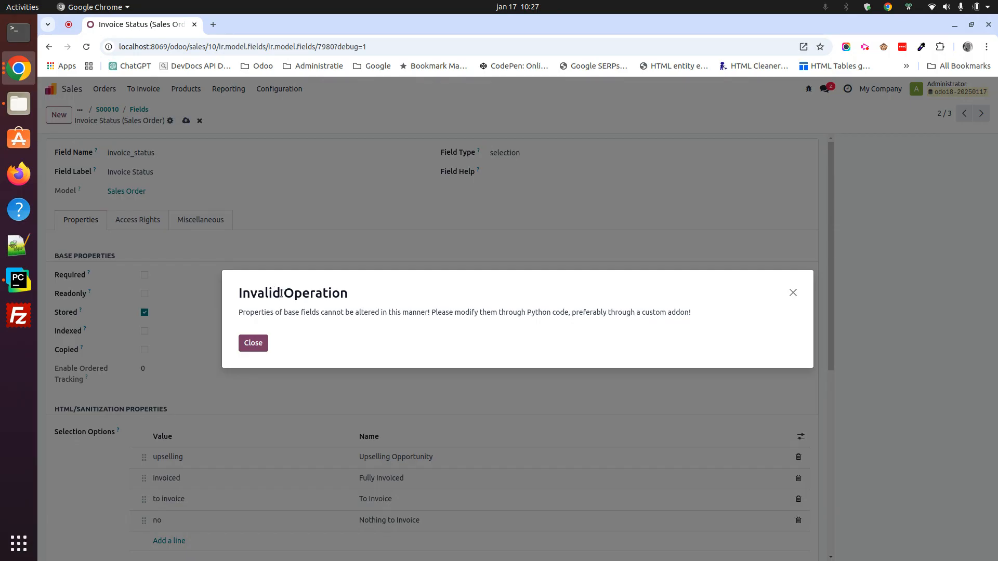
{"action": "left_click_drag", "start_coordinate": [499, 312], "coordinate": [566, 314]}
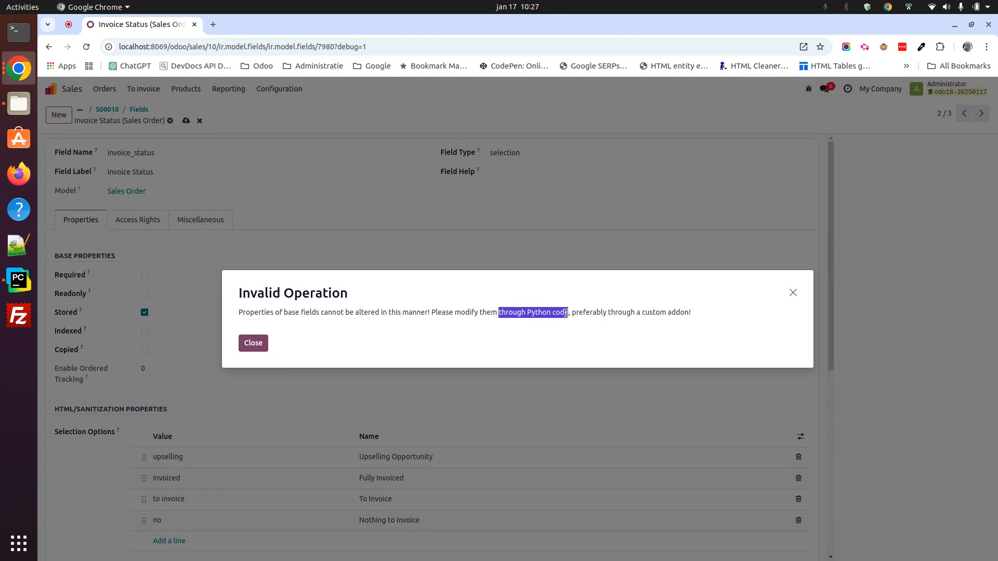
{"action": "left_click", "coordinate": [255, 344]}
{"action": "left_click", "coordinate": [198, 121]}
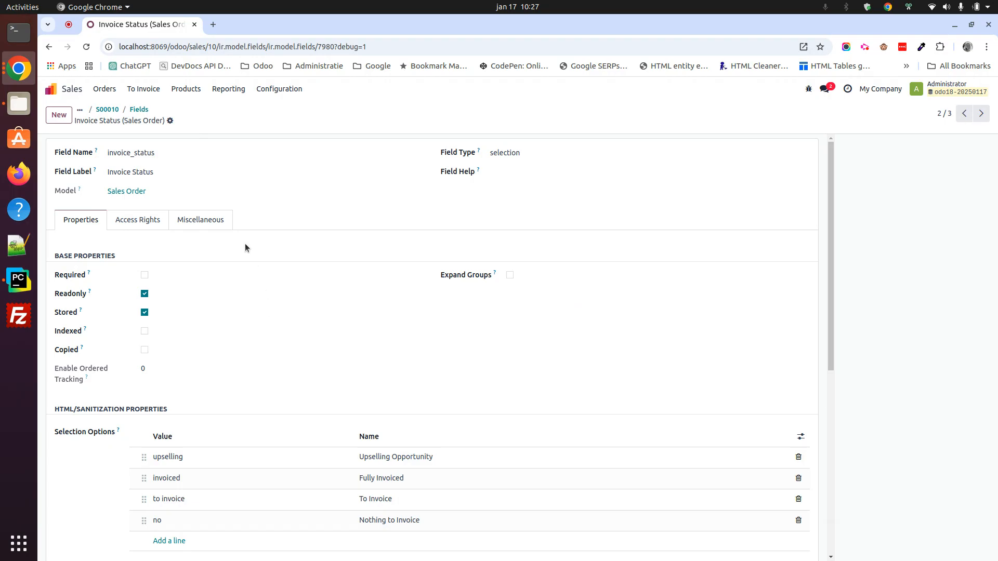
Step: Find the Server Actions list by searching for "server" from the home screen and start a new server action
{"action": "left_click", "coordinate": [50, 89]}
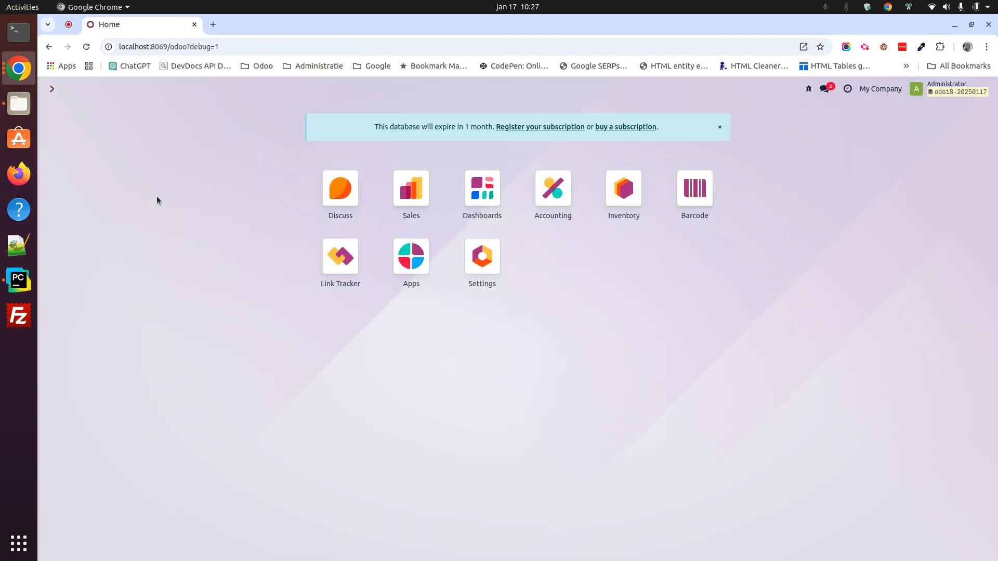
{"action": "type", "text": "server"}
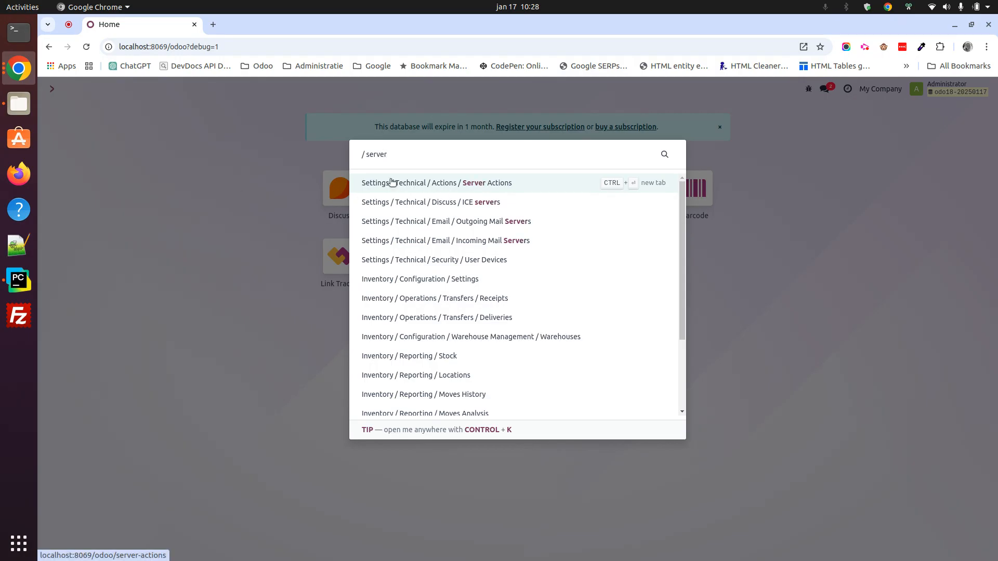
{"action": "left_click", "coordinate": [489, 185]}
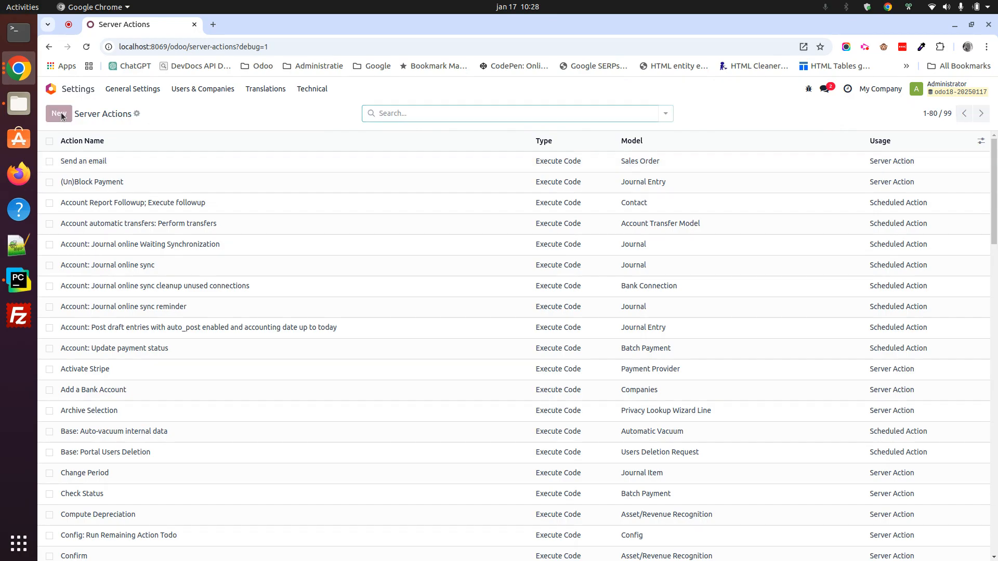
{"action": "left_click", "coordinate": [62, 115]}
Step: Set the server action's model to Sales Order and its allowed group to Sales / Administrator
{"action": "left_click", "coordinate": [247, 270]}
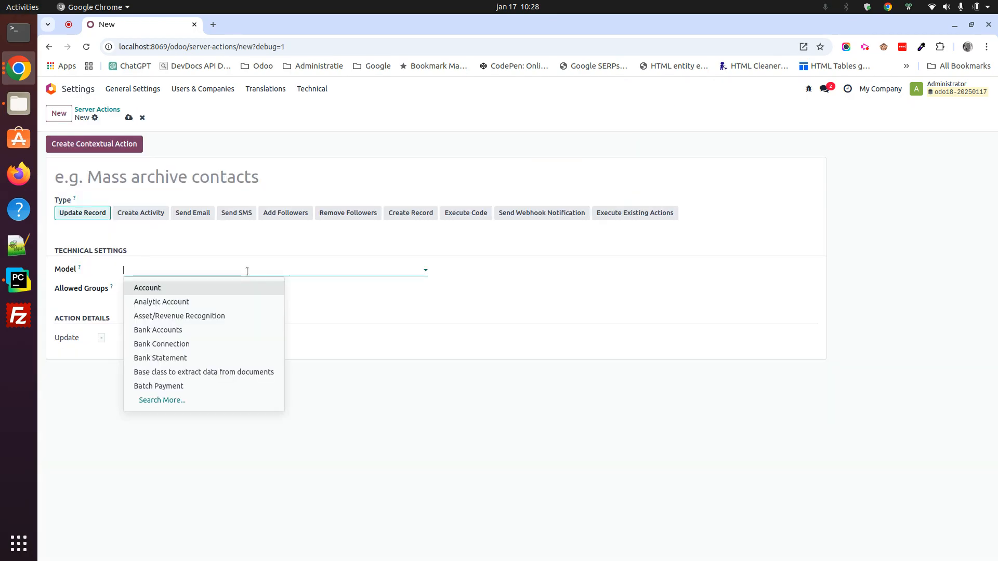
{"action": "type", "text": "sale"}
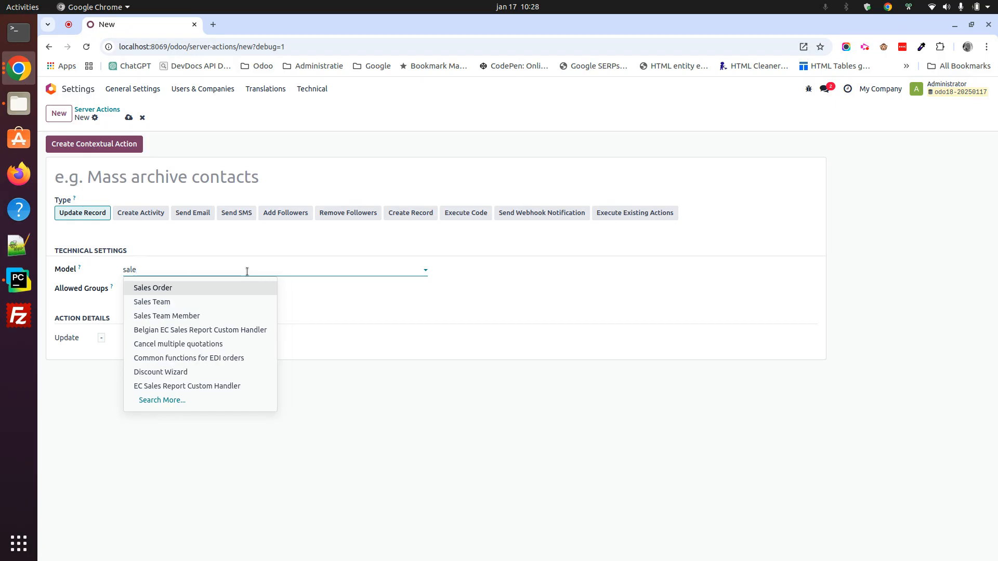
{"action": "left_click", "coordinate": [145, 287]}
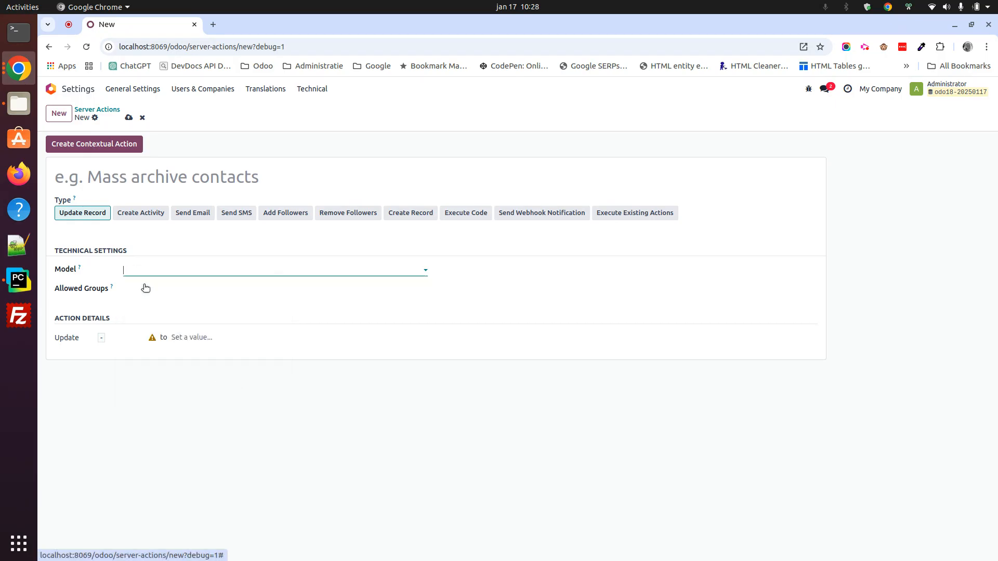
{"action": "left_click", "coordinate": [149, 290]}
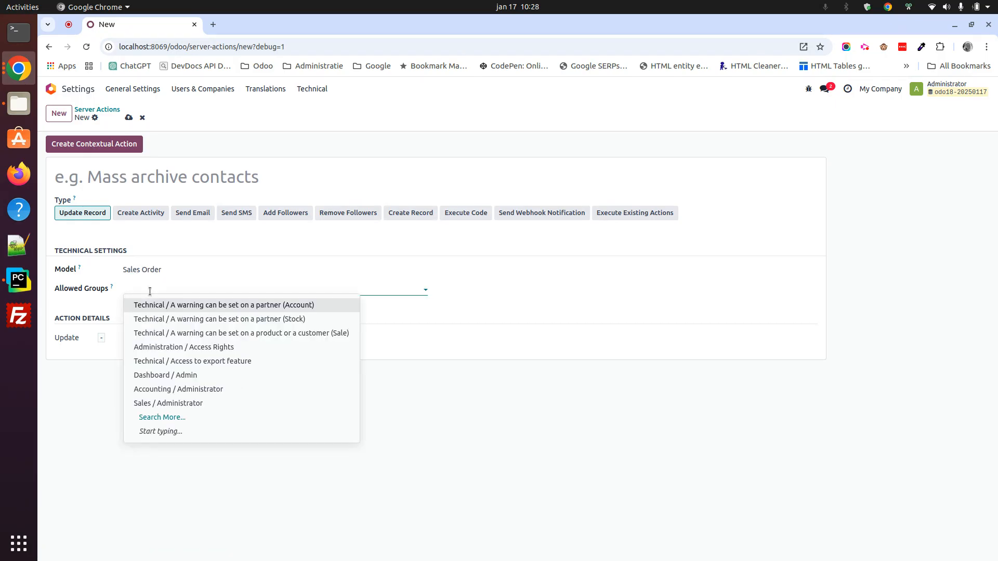
{"action": "left_click", "coordinate": [211, 404]}
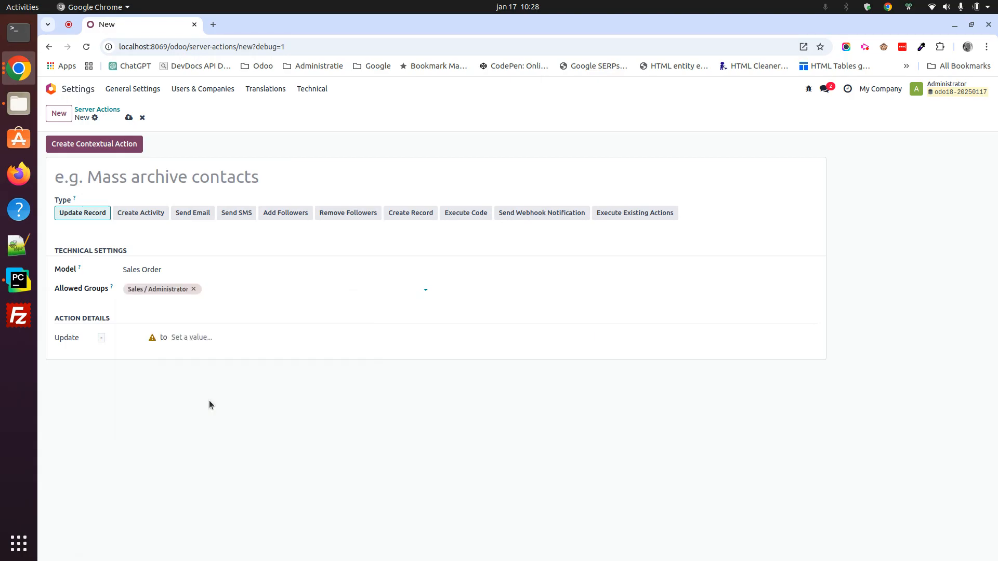
Step: Set the server action to update the Invoice Status field to Fully Invoiced
{"action": "left_click", "coordinate": [122, 337]}
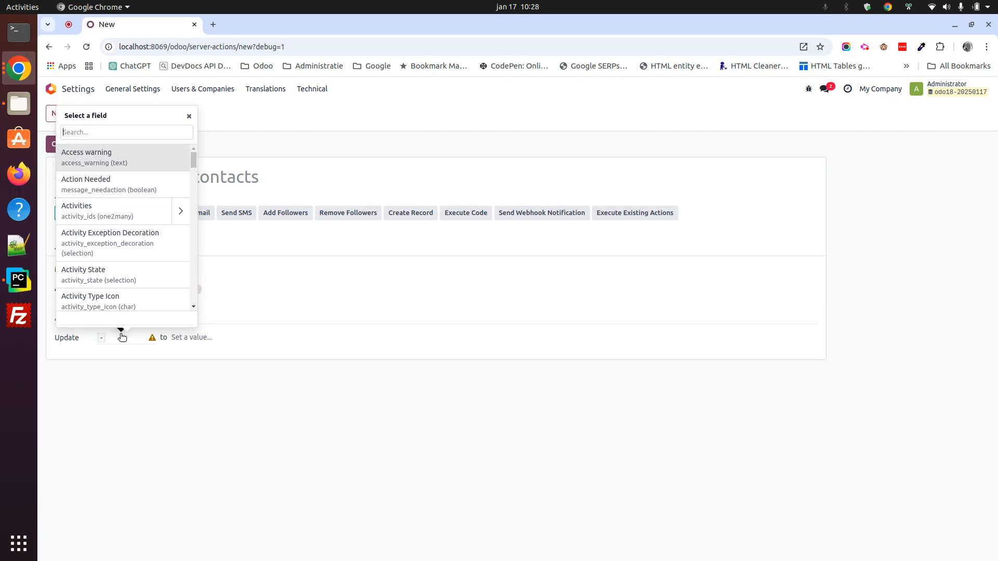
{"action": "type", "text": "stat"}
{"action": "left_click", "coordinate": [147, 185]}
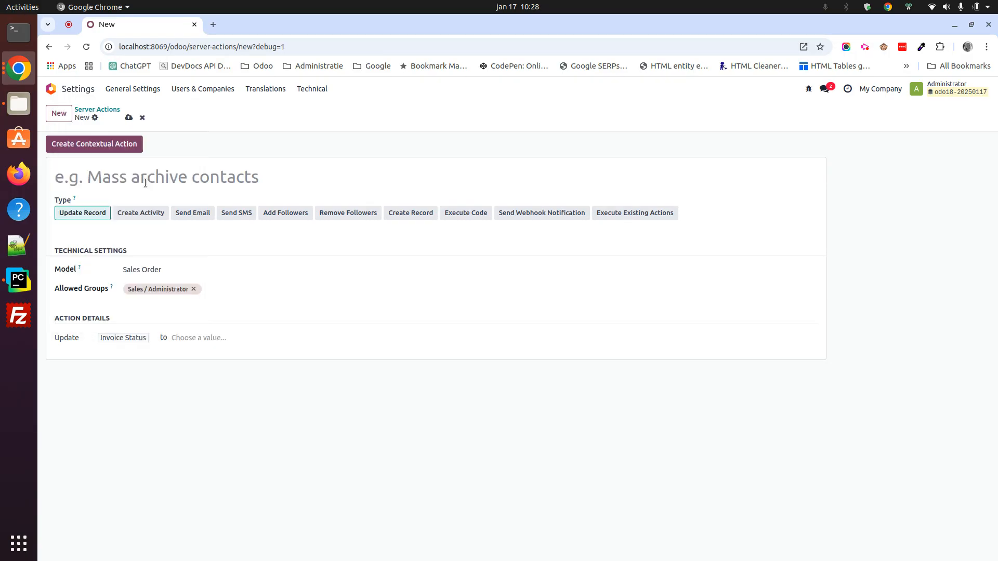
{"action": "left_click", "coordinate": [218, 337]}
{"action": "left_click", "coordinate": [229, 369]}
Step: Name the server action "Force Fully Invoiced" and save it
{"action": "left_click", "coordinate": [143, 182]}
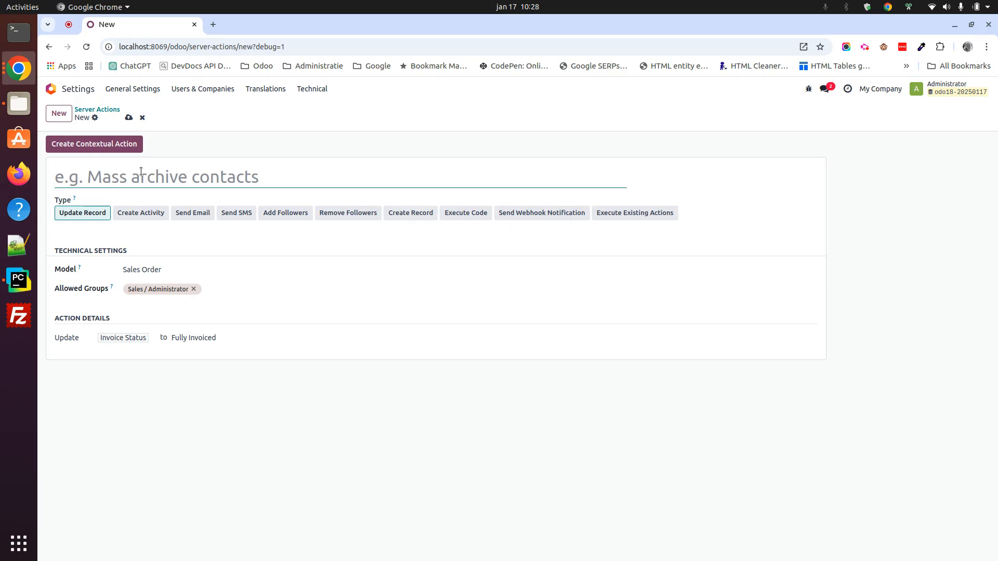
{"action": "type", "text": "Force F"}
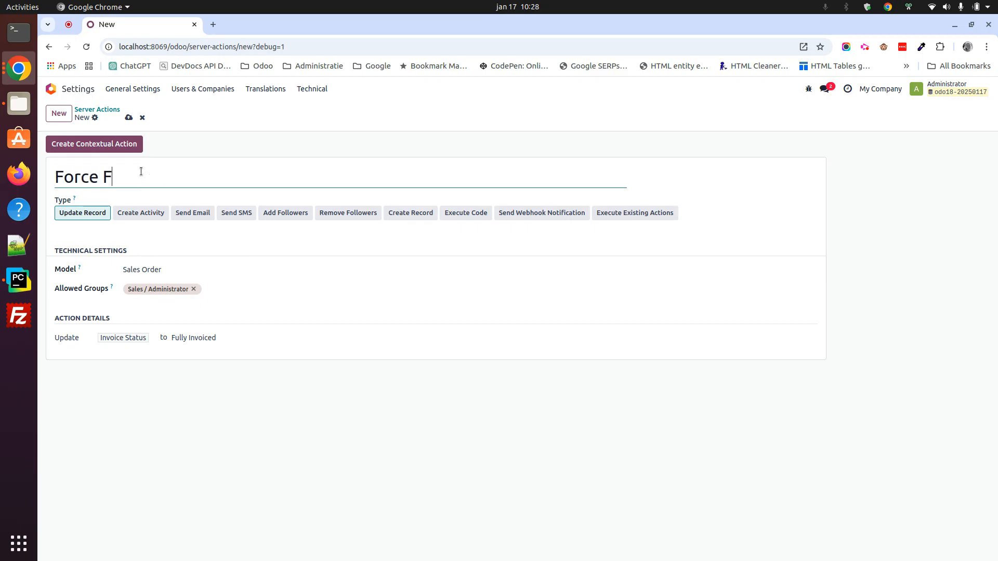
{"action": "type", "text": "ully Invoiced"}
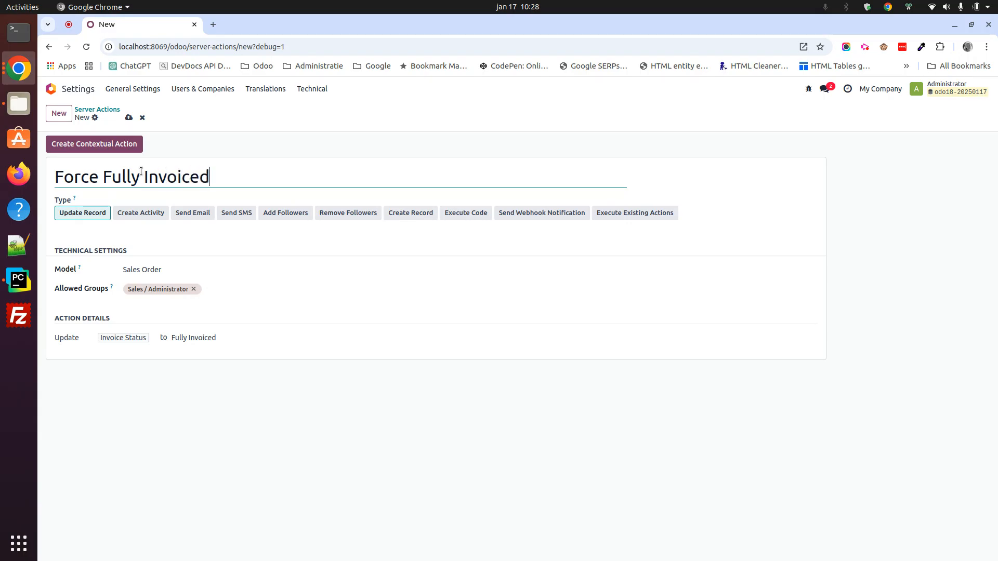
{"action": "left_click", "coordinate": [129, 118]}
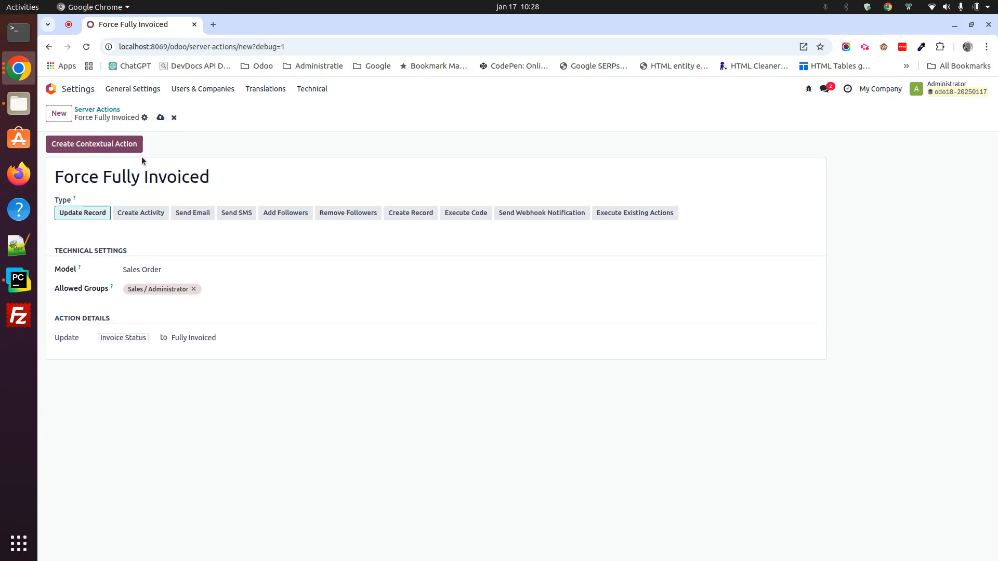
Step: Create the contextual action for the Force Fully Invoiced server action and open the Sales quotations
{"action": "left_click", "coordinate": [80, 144]}
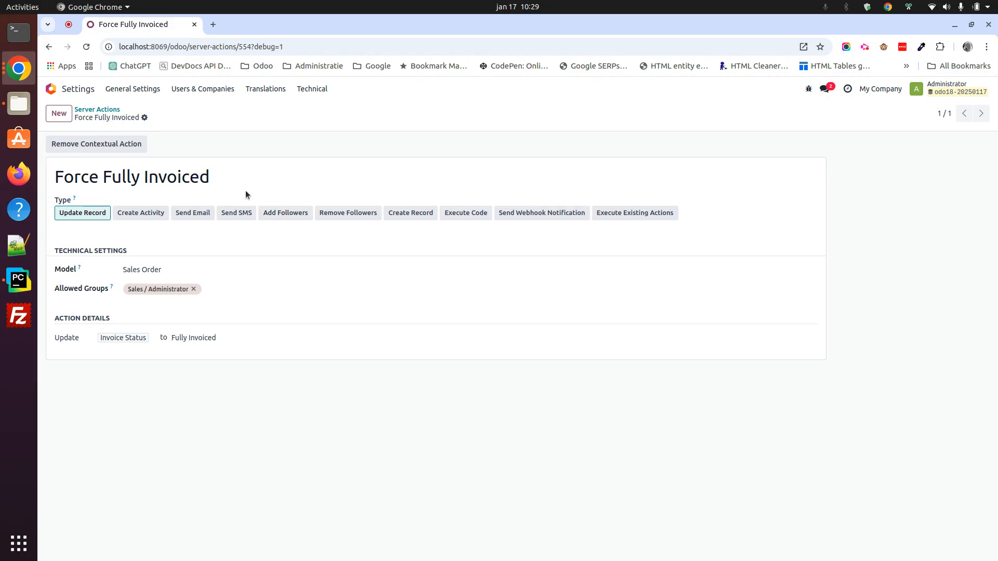
{"action": "left_click", "coordinate": [51, 89]}
{"action": "left_click", "coordinate": [394, 187]}
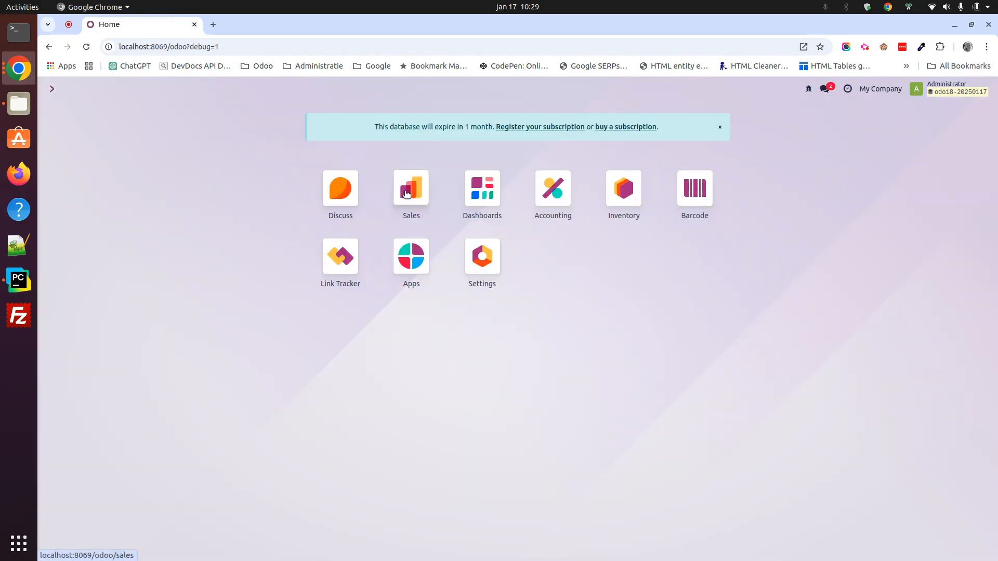
Step: Create a quotation for Customer 1 with 10 units of Product and confirm it as a sales order
{"action": "left_click", "coordinate": [59, 113]}
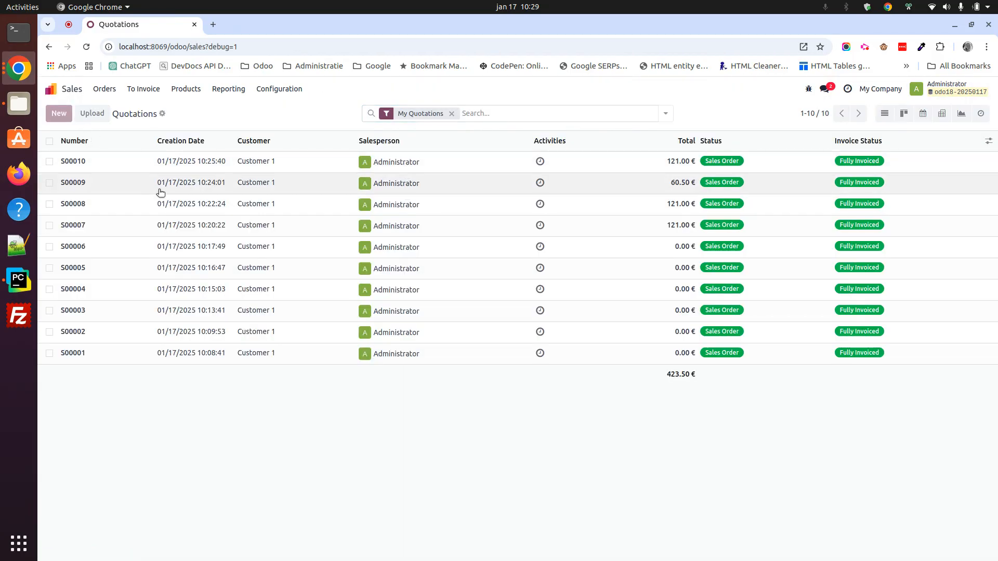
{"action": "left_click", "coordinate": [165, 200]}
{"action": "left_click", "coordinate": [165, 217]}
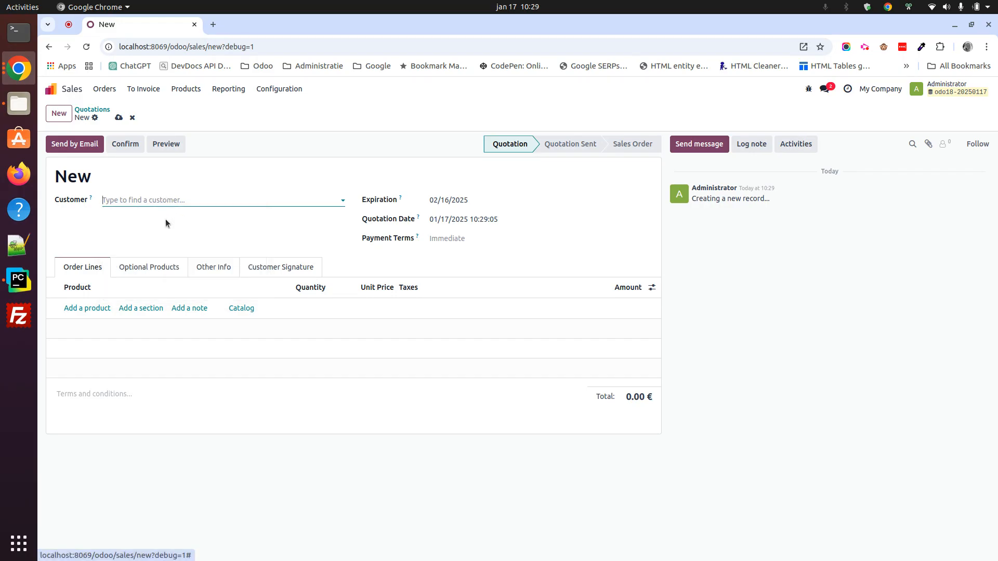
{"action": "left_click", "coordinate": [102, 306]}
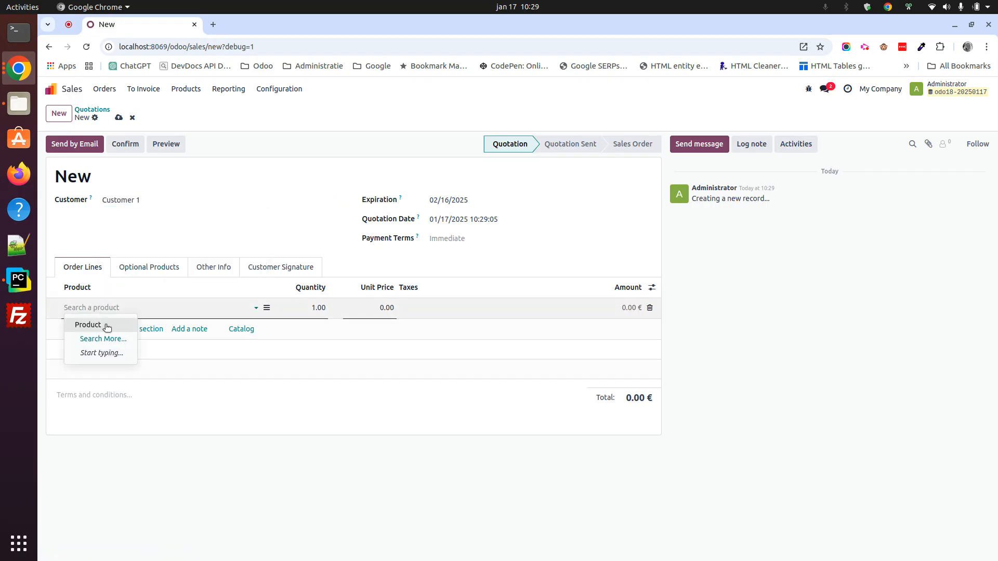
{"action": "left_click", "coordinate": [104, 325]}
{"action": "type", "text": "10"}
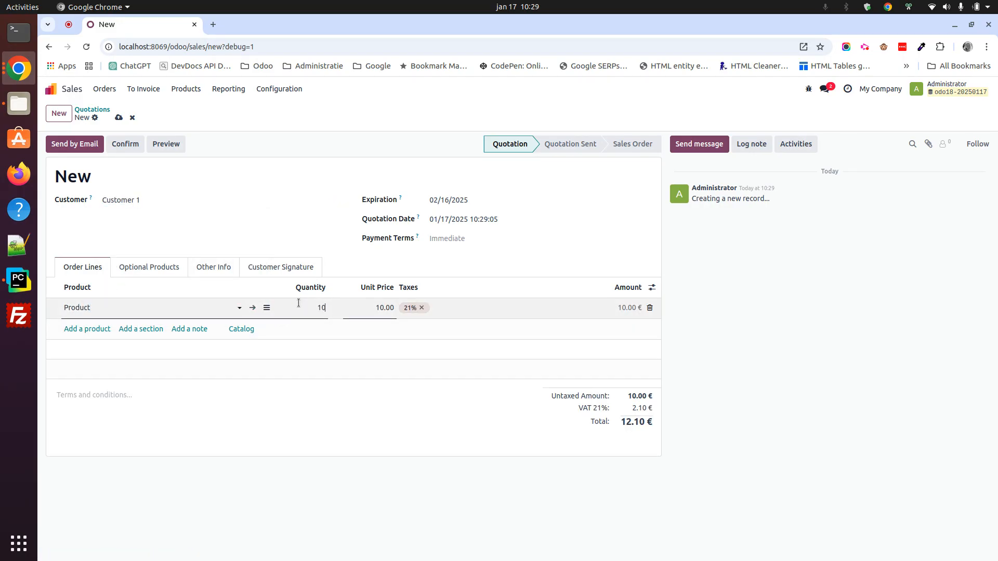
{"action": "left_click", "coordinate": [129, 144]}
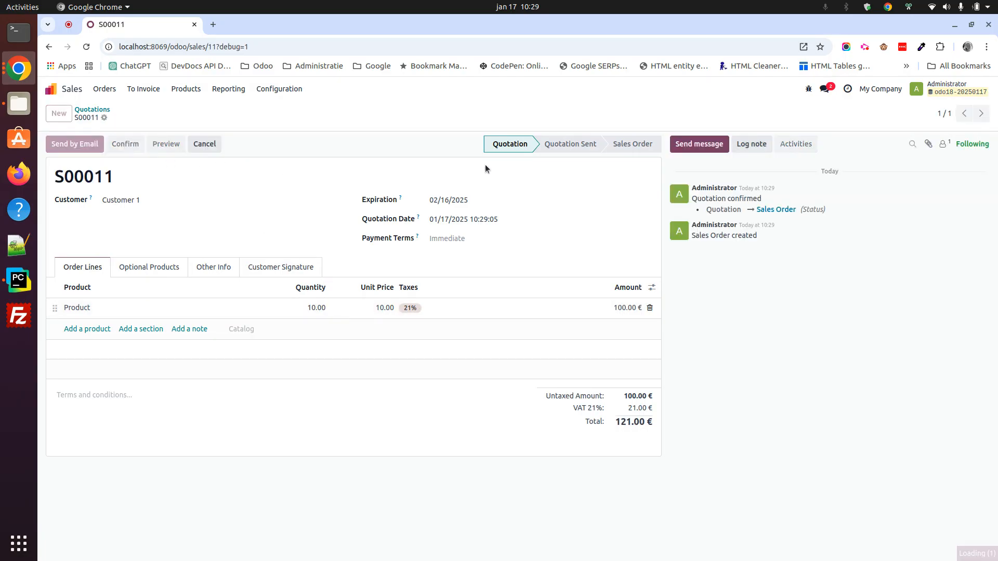
Step: Deliver only 5 units on the order's delivery, validate it without a backorder, and return to the sales order
{"action": "left_click", "coordinate": [526, 114]}
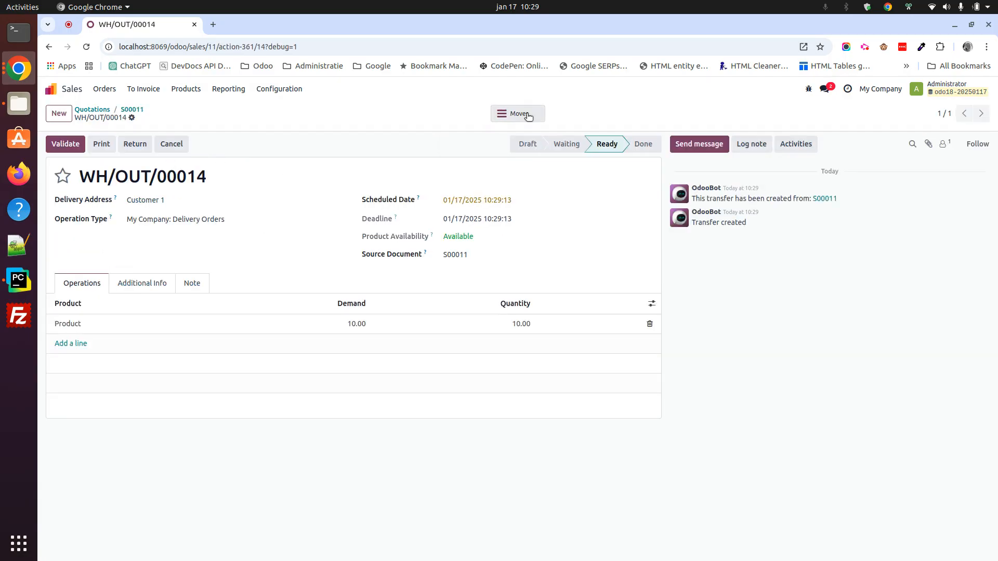
{"action": "left_click", "coordinate": [518, 325]}
{"action": "type", "text": "5"}
{"action": "left_click", "coordinate": [66, 144]}
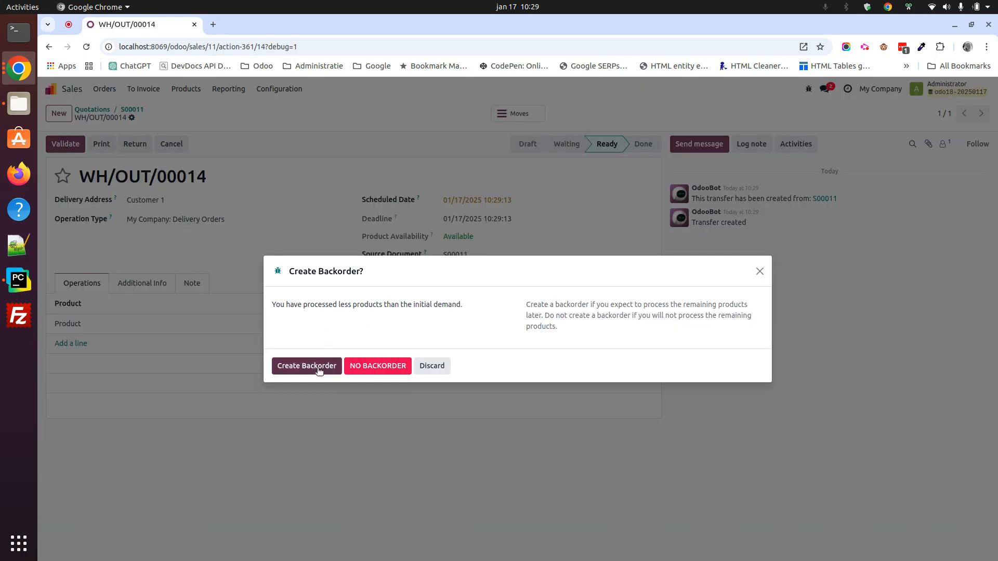
{"action": "left_click", "coordinate": [382, 366]}
{"action": "left_click", "coordinate": [132, 109]}
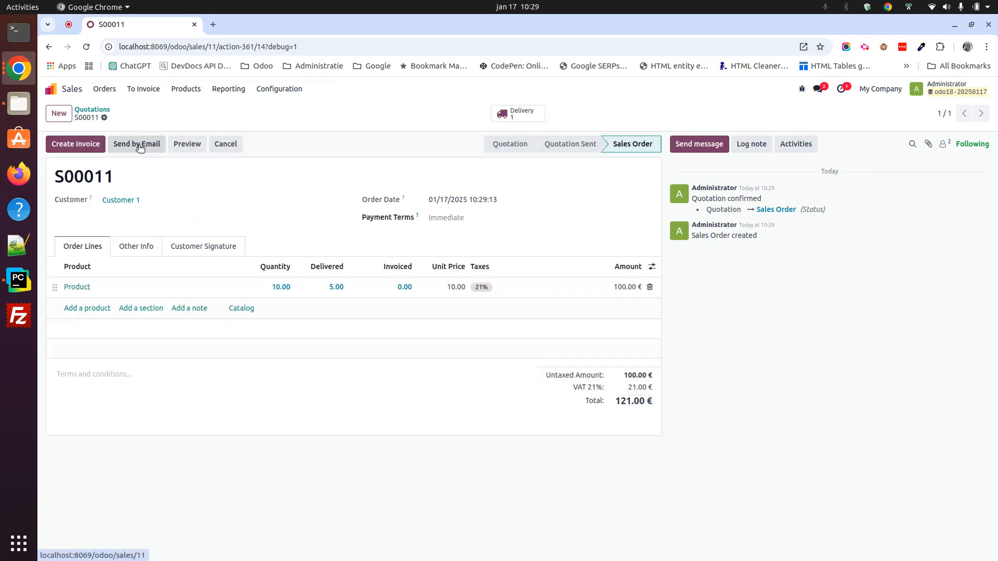
Step: Create and confirm a regular invoice for the delivered units, and return to the sales order
{"action": "left_click", "coordinate": [86, 148]}
{"action": "left_click", "coordinate": [309, 372]}
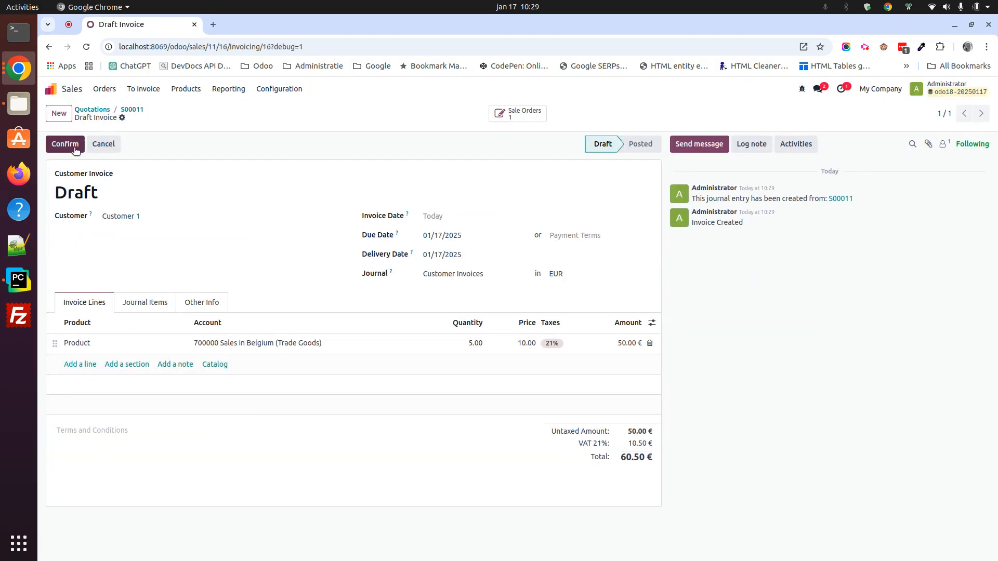
{"action": "left_click", "coordinate": [74, 147]}
{"action": "left_click", "coordinate": [132, 110]}
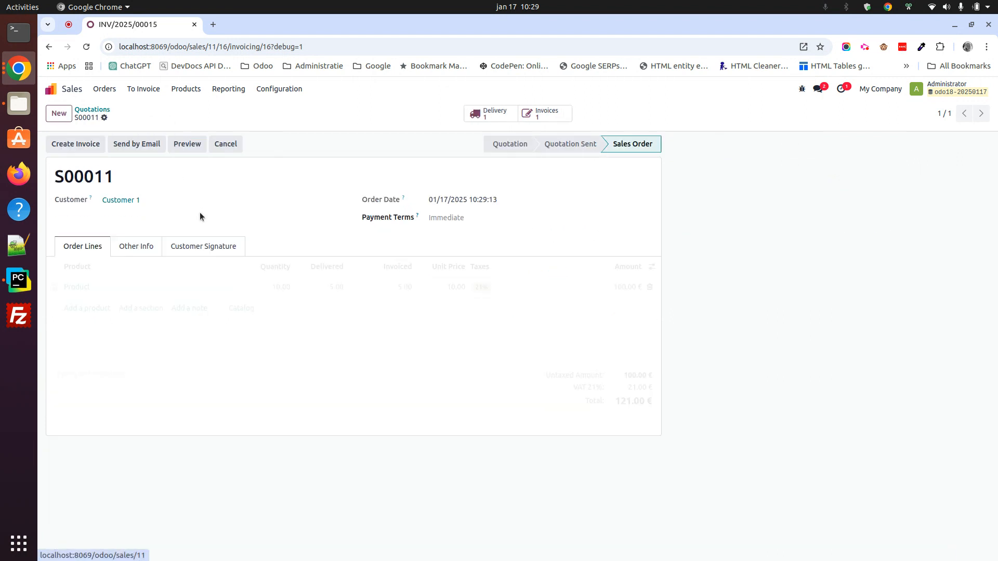
Step: Check the order's Invoice Status and available actions, and reload the page to refresh the action list
{"action": "left_click", "coordinate": [139, 247]}
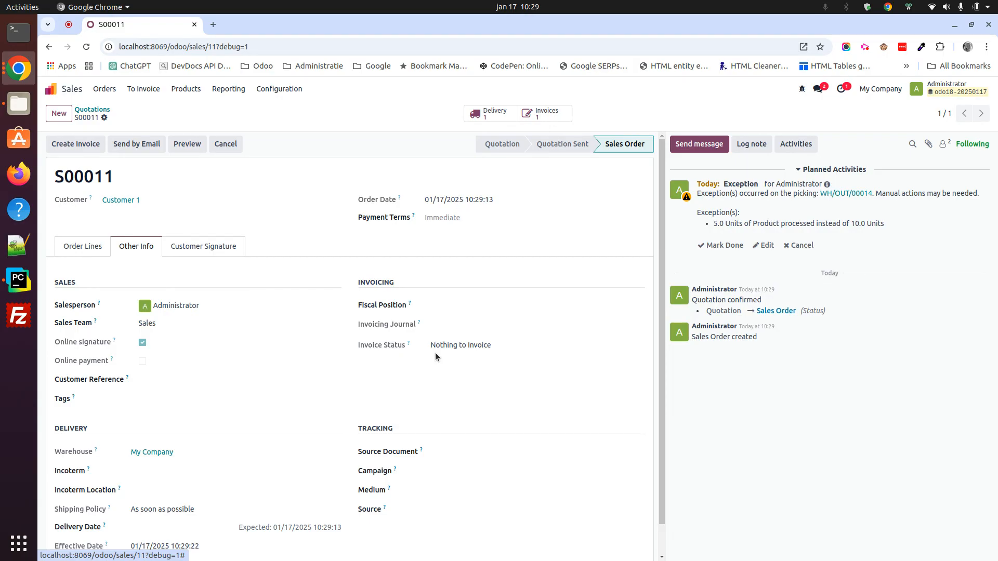
{"action": "left_click", "coordinate": [104, 118]}
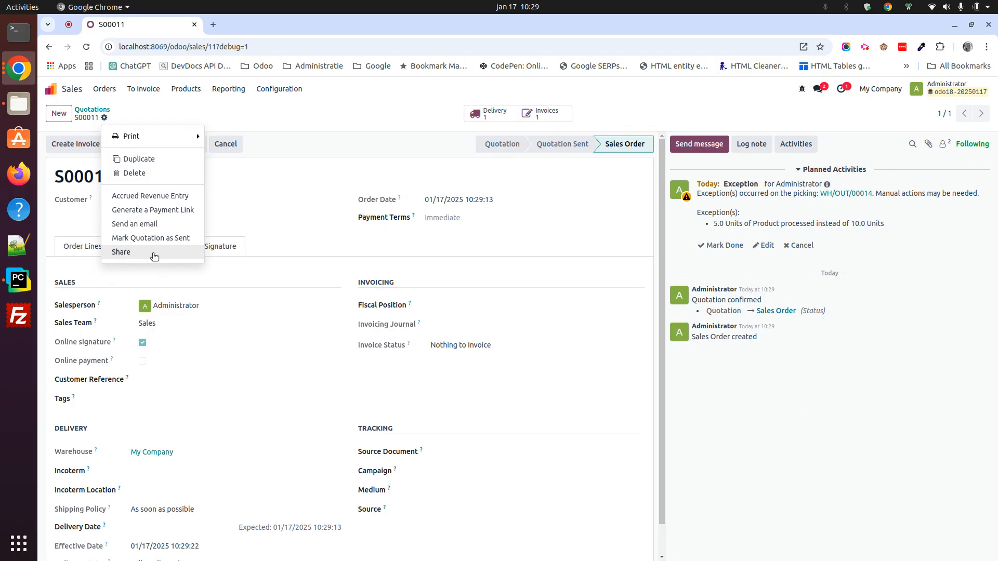
{"action": "left_click", "coordinate": [197, 133]}
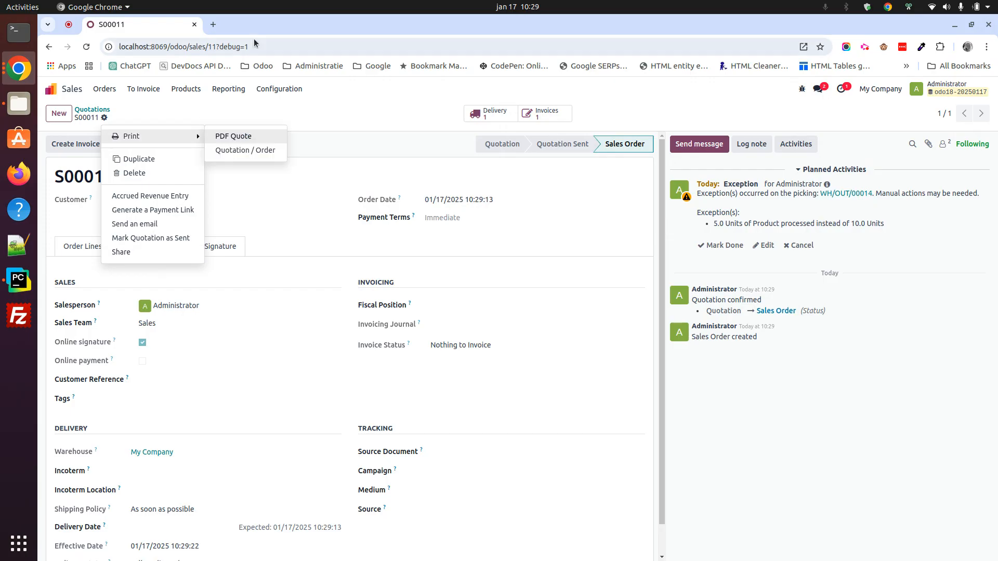
{"action": "left_click", "coordinate": [271, 44]}
{"action": "key", "text": "End"}
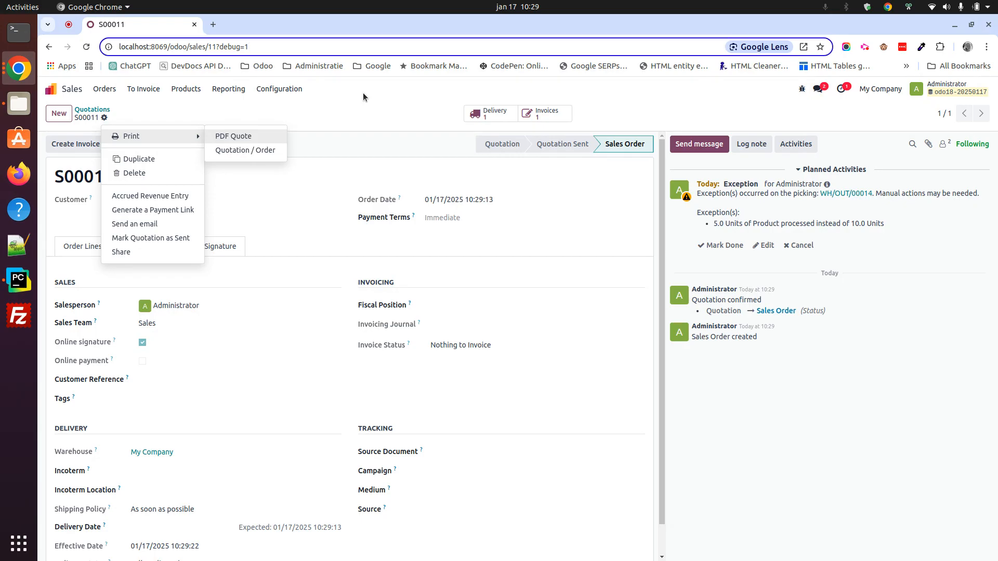
{"action": "key", "text": "Return"}
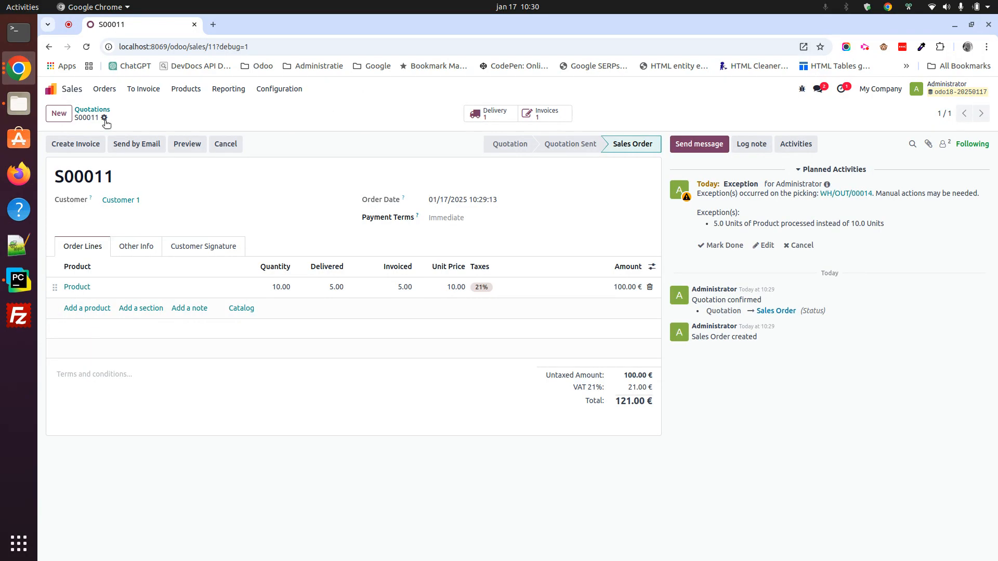
Step: Run the Force Fully Invoiced action on the sales order and check its Invoice Status and order lines
{"action": "left_click", "coordinate": [104, 118]}
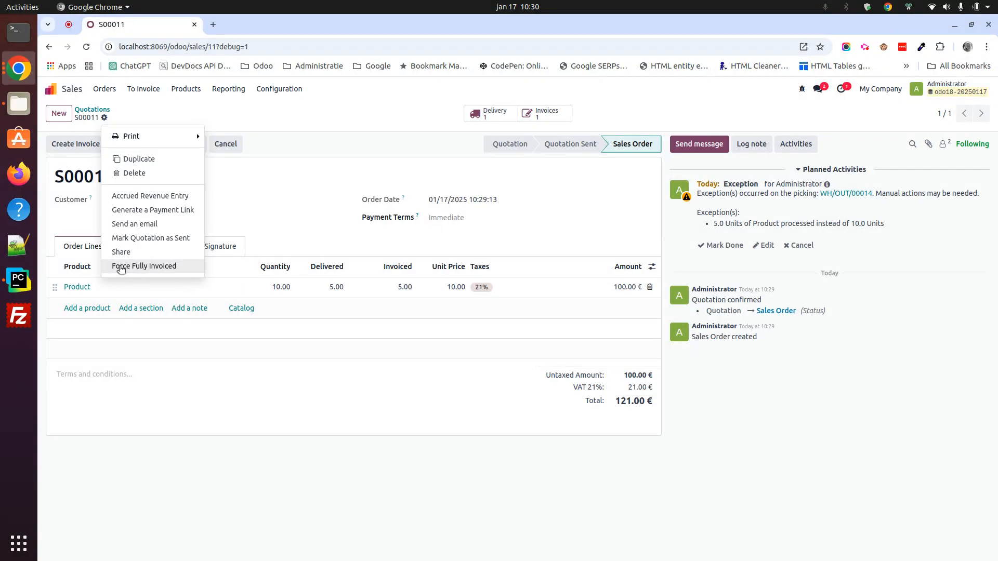
{"action": "left_click", "coordinate": [121, 267]}
{"action": "left_click", "coordinate": [133, 246]}
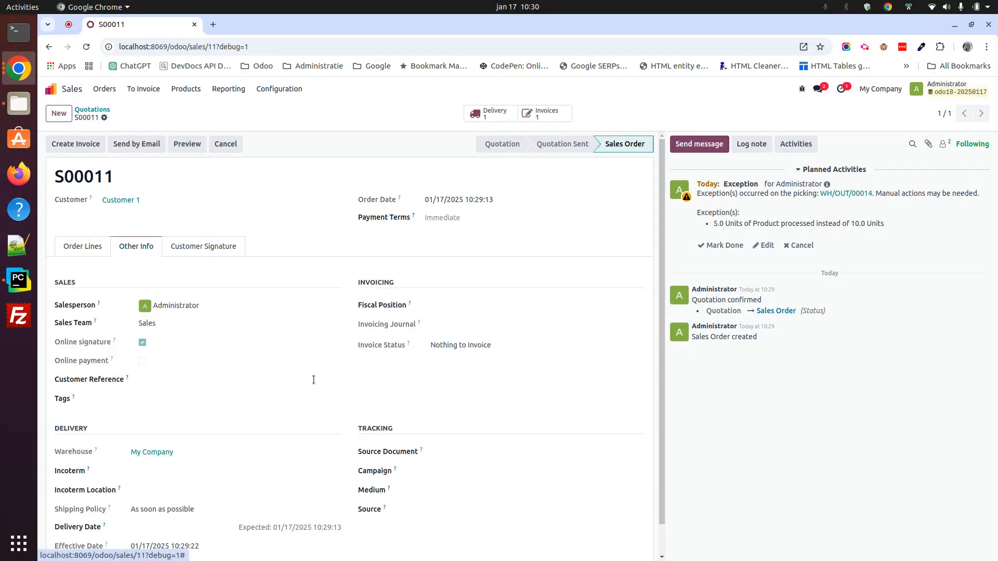
{"action": "left_click", "coordinate": [105, 118]}
{"action": "left_click", "coordinate": [127, 267]}
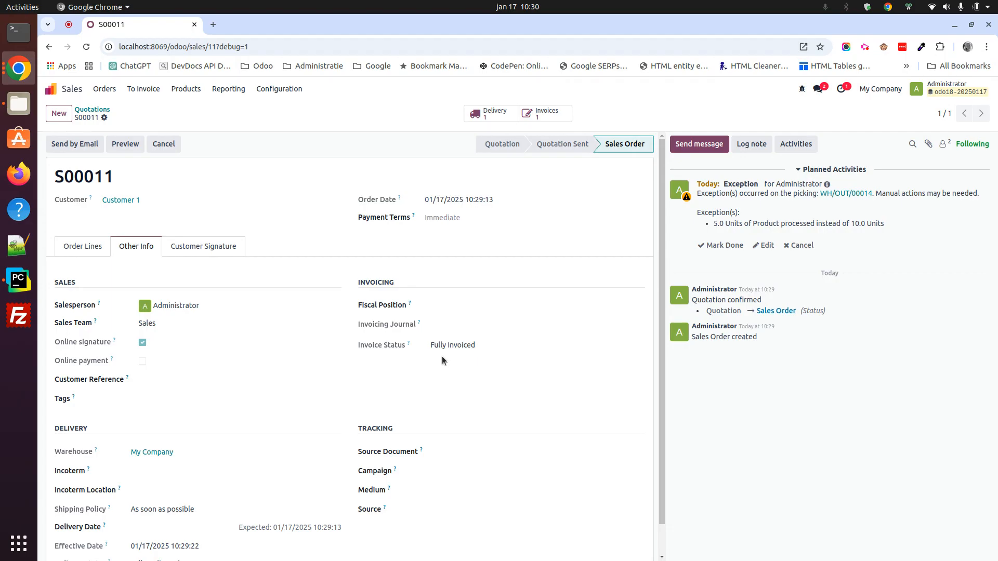
{"action": "left_click", "coordinate": [85, 251]}
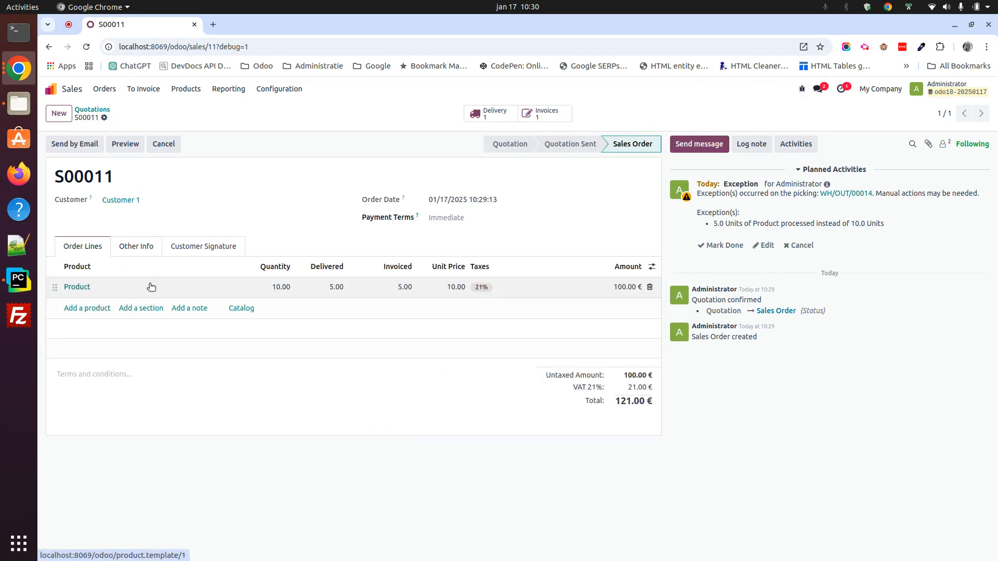